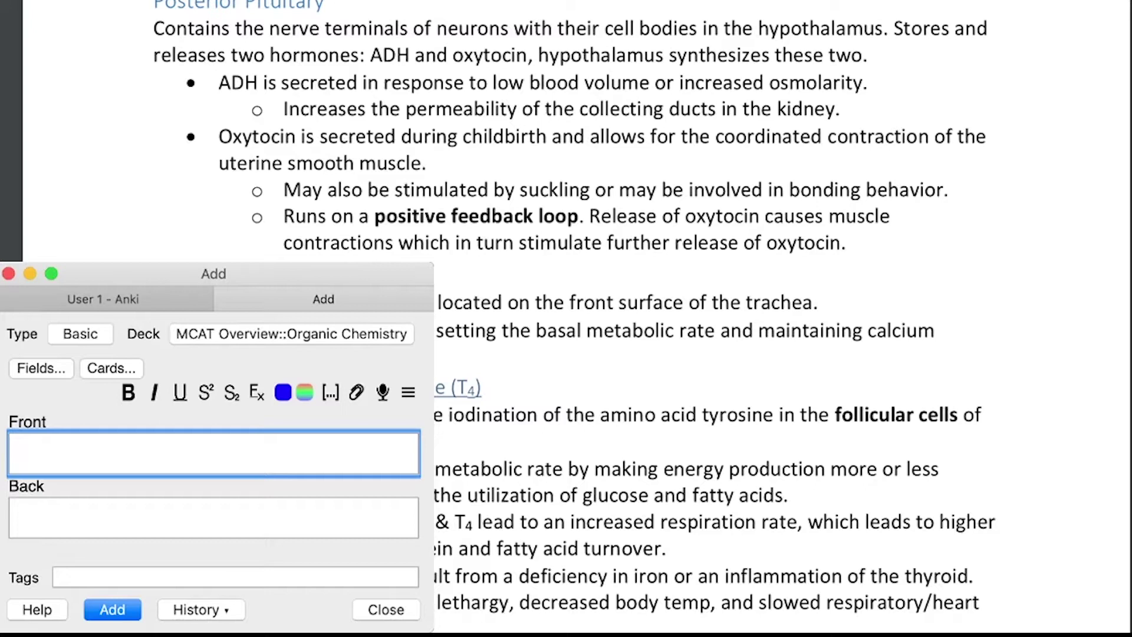
# - Add a Biology-tagged card 'What is ADH?': secreted in response to low blood volume or increased osmolarity
pyautogui.write('What is A')
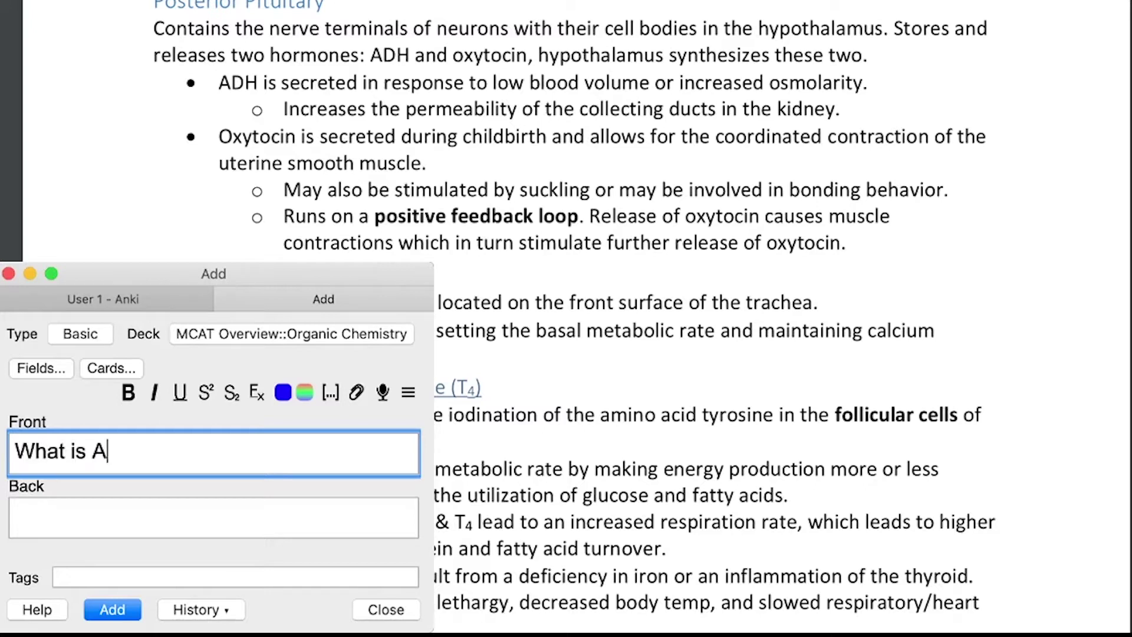
pyautogui.write('DH?')
pyautogui.moveTo(370, 55); pyautogui.dragTo(409, 54)
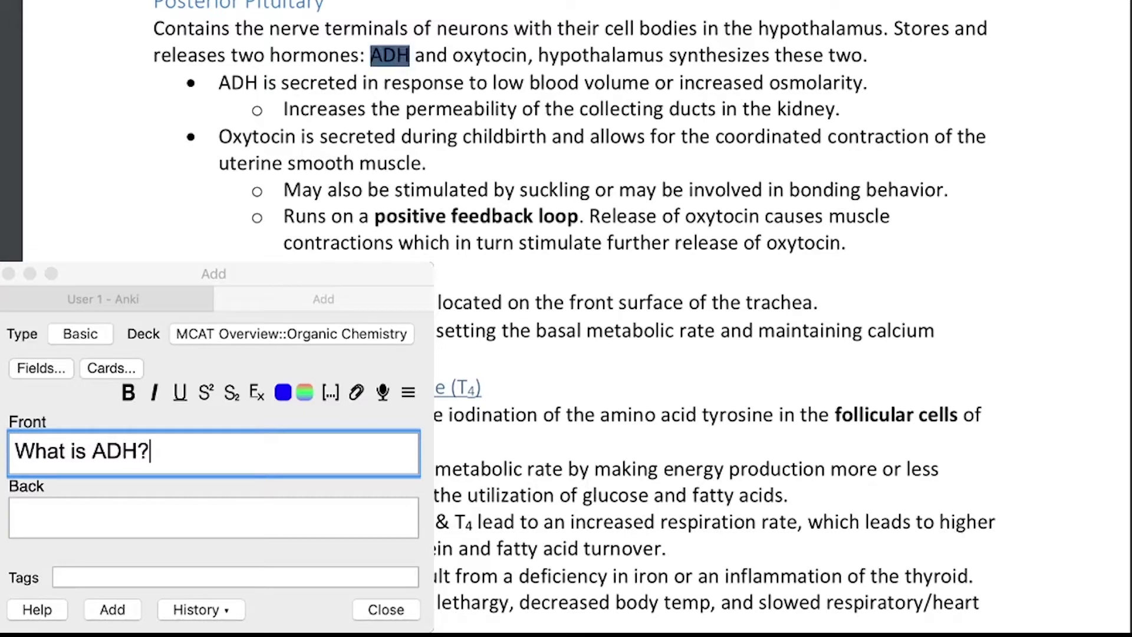
pyautogui.press('super+Tab')
pyautogui.press('Tab')
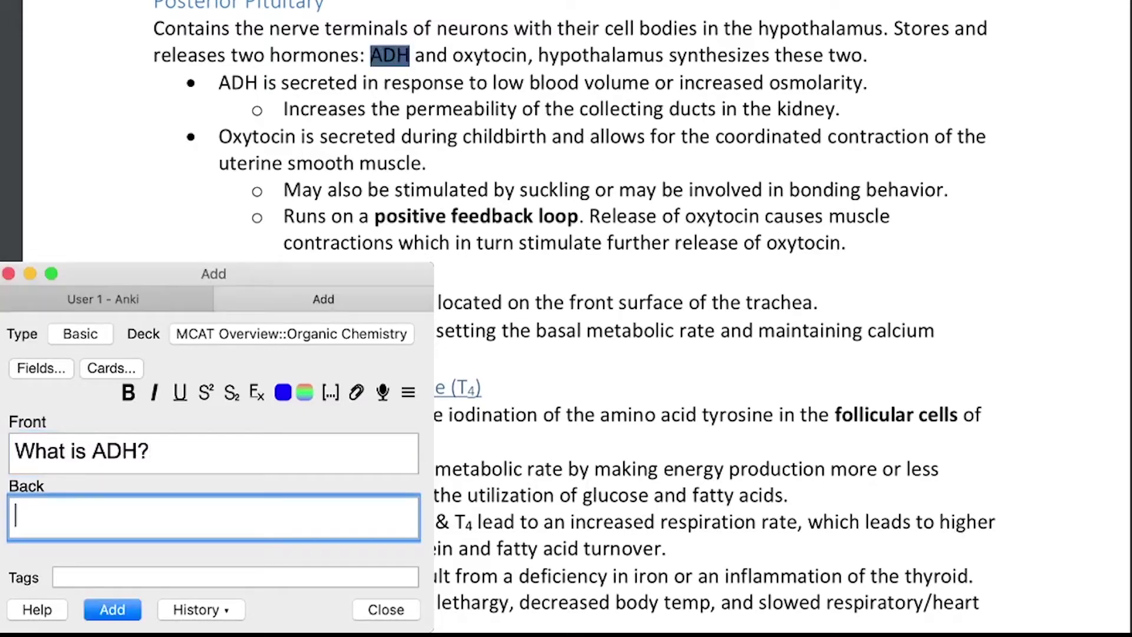
pyautogui.write('ADh s')
pyautogui.press('BackSpace')
pyautogui.press('BackSpace')
pyautogui.press('BackSpace')
pyautogui.write('H i')
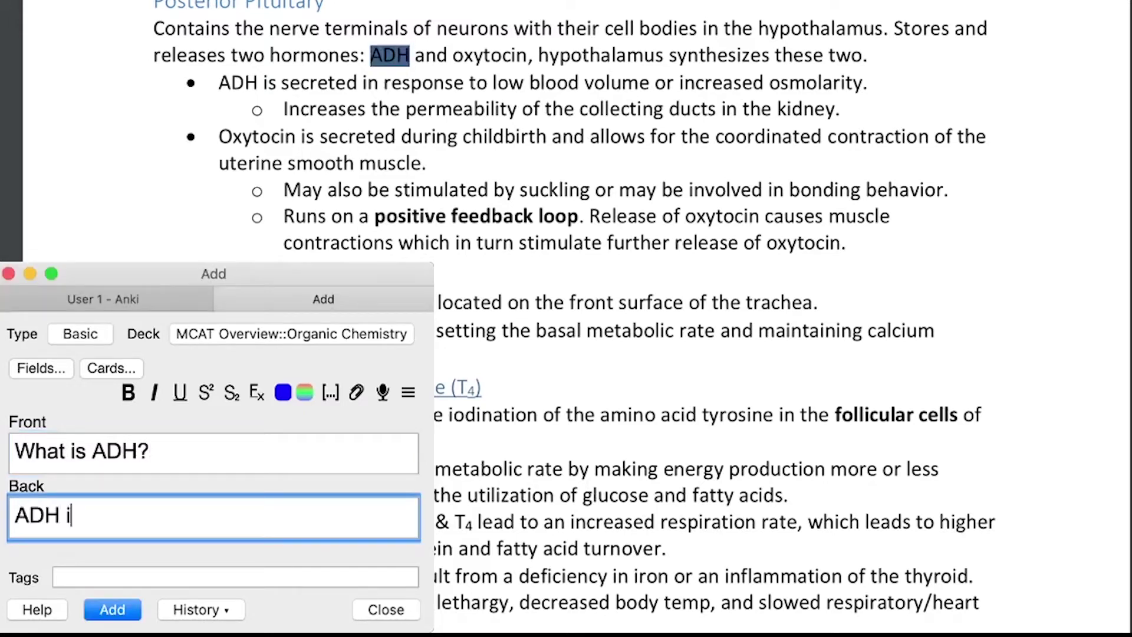
pyautogui.write('s secreted in r')
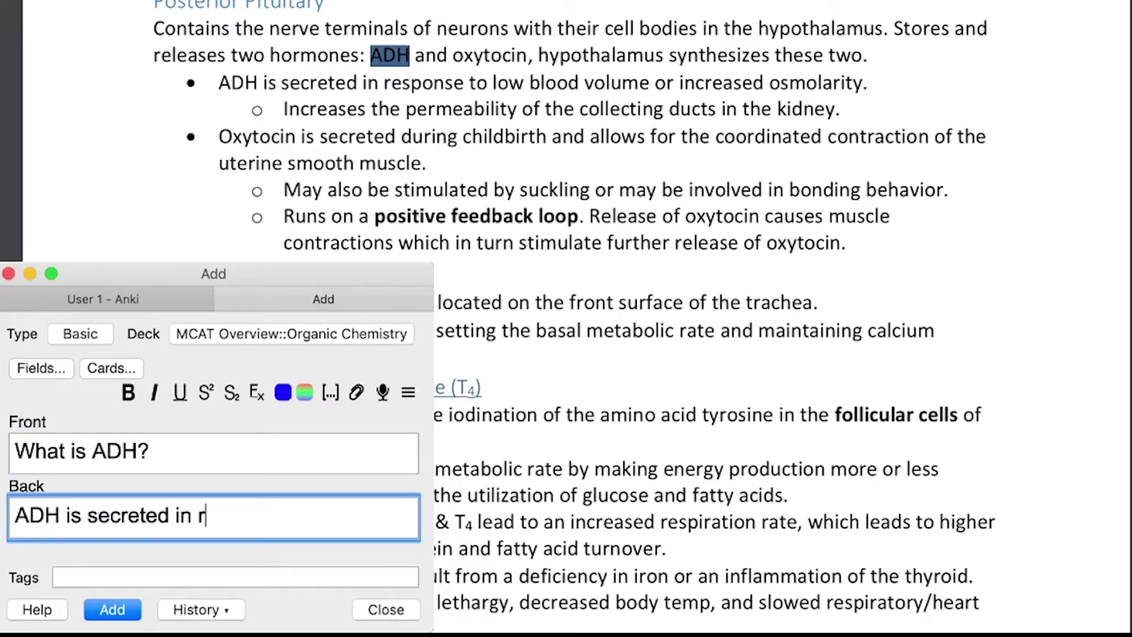
pyautogui.write('esponse to low blood vo')
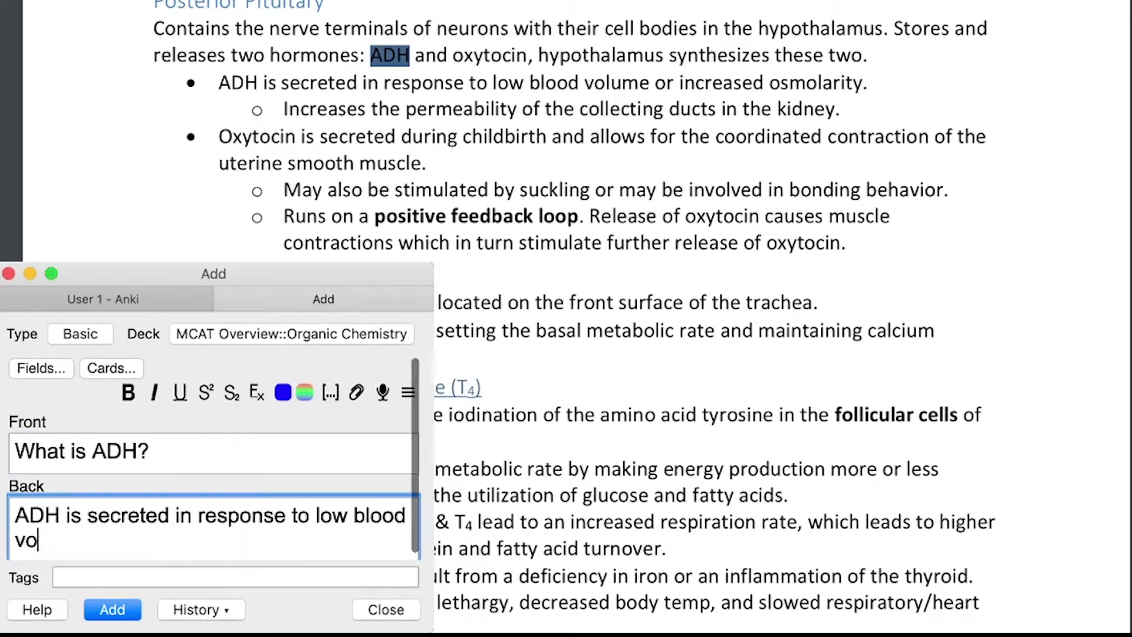
pyautogui.write('lume or increased os')
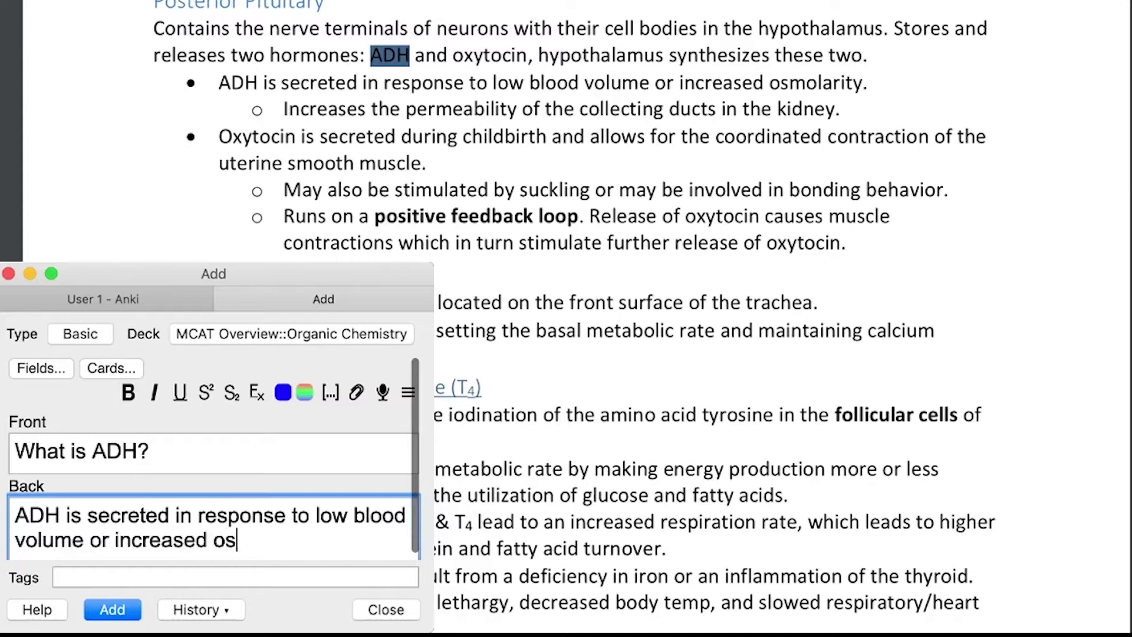
pyautogui.write('molarity')
pyautogui.click(56, 578)
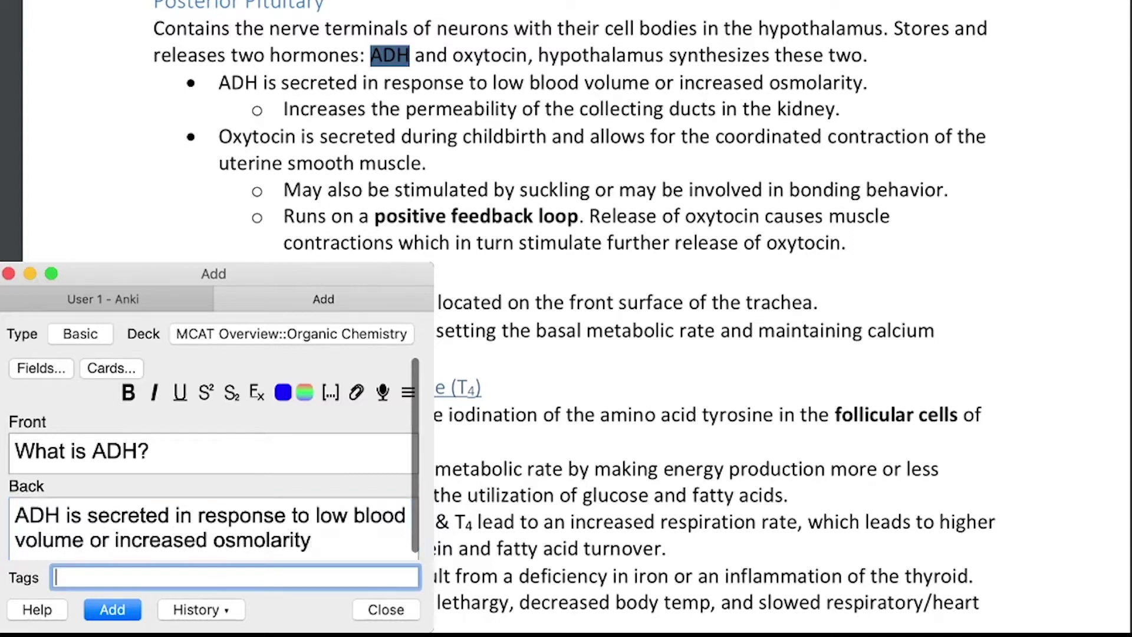
pyautogui.write('Biology')
pyautogui.hotkey('ctrl', 'Return')
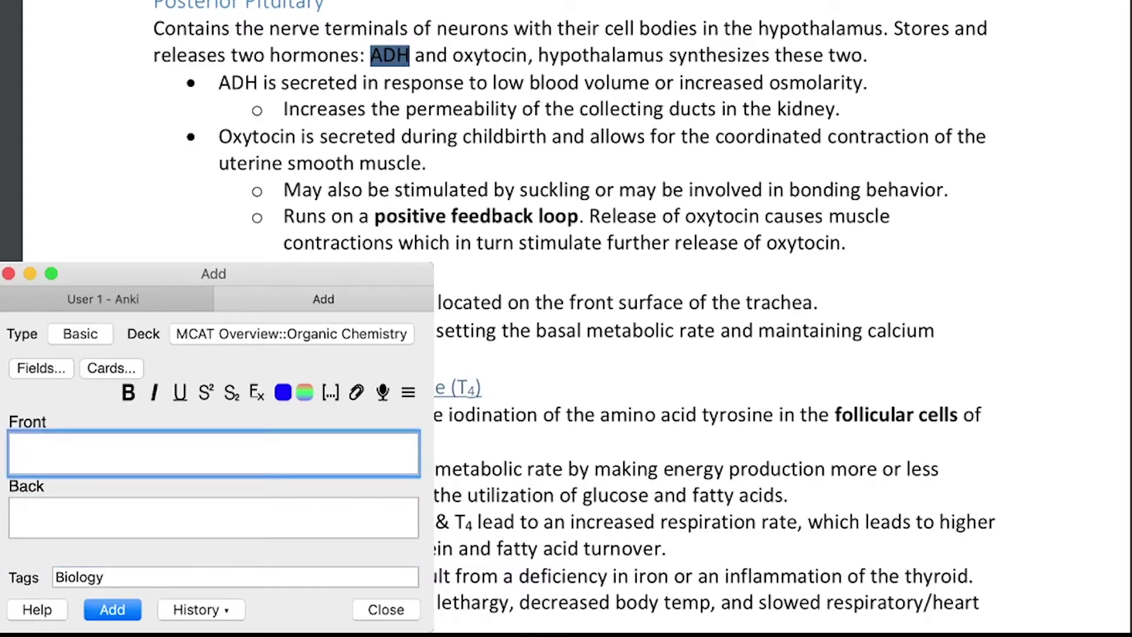
# - Add the 'What is oxytocin?' card: secreted during childbirth for uterine contractions, plus a Positive Feedback Loop note
pyautogui.write('What is oxytocin?')
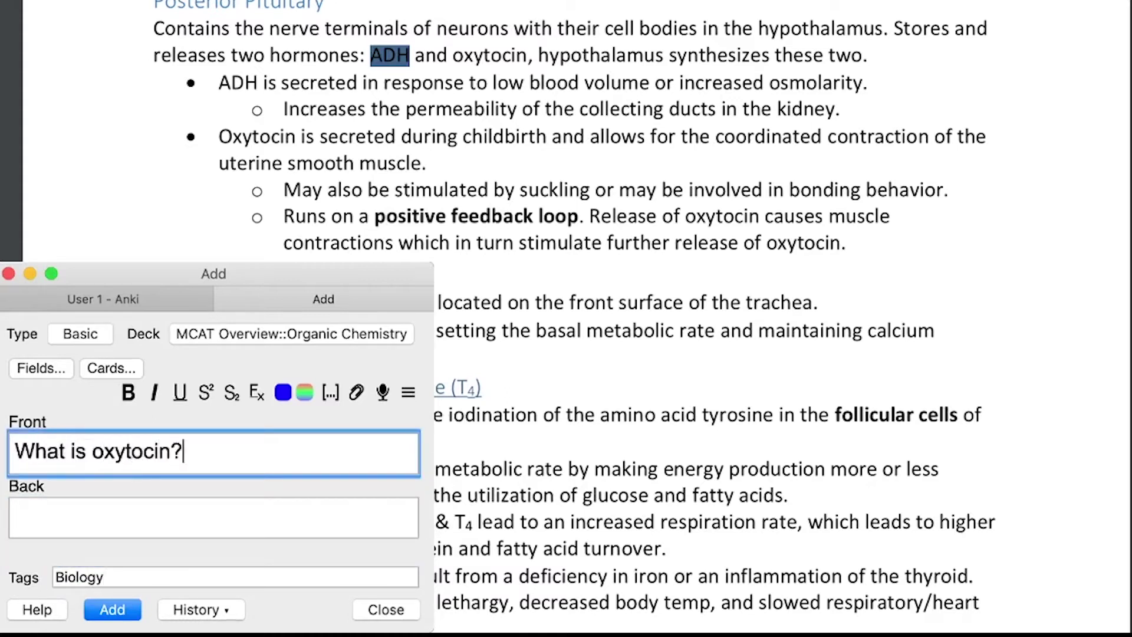
pyautogui.press('Tab')
pyautogui.write('It')
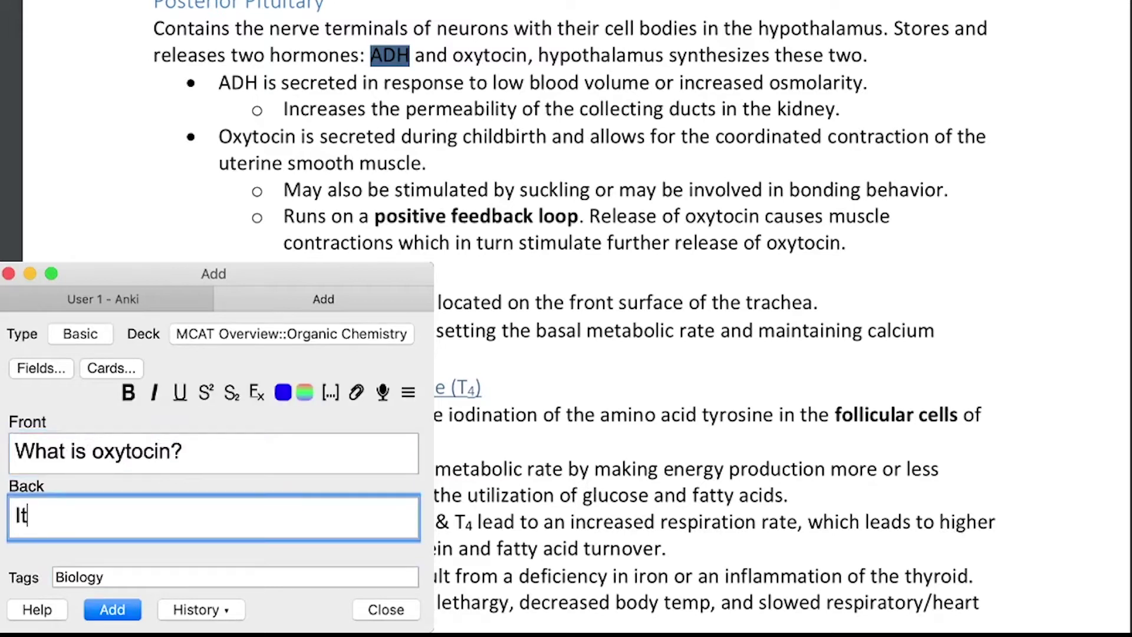
pyautogui.write('s secreted dur')
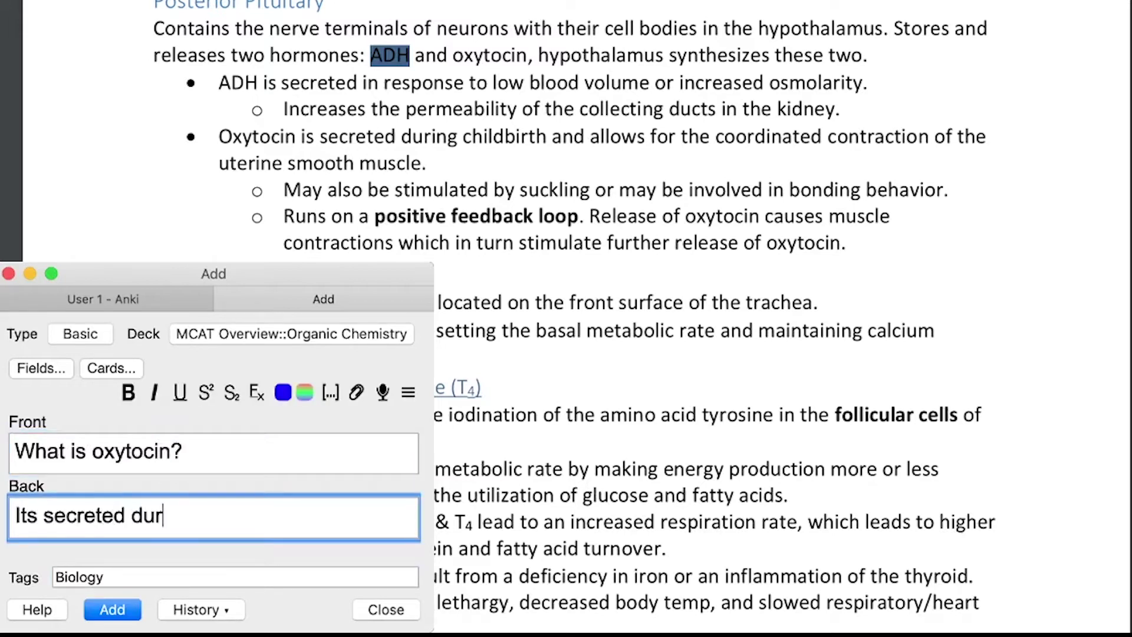
pyautogui.write('ing childbirth and all')
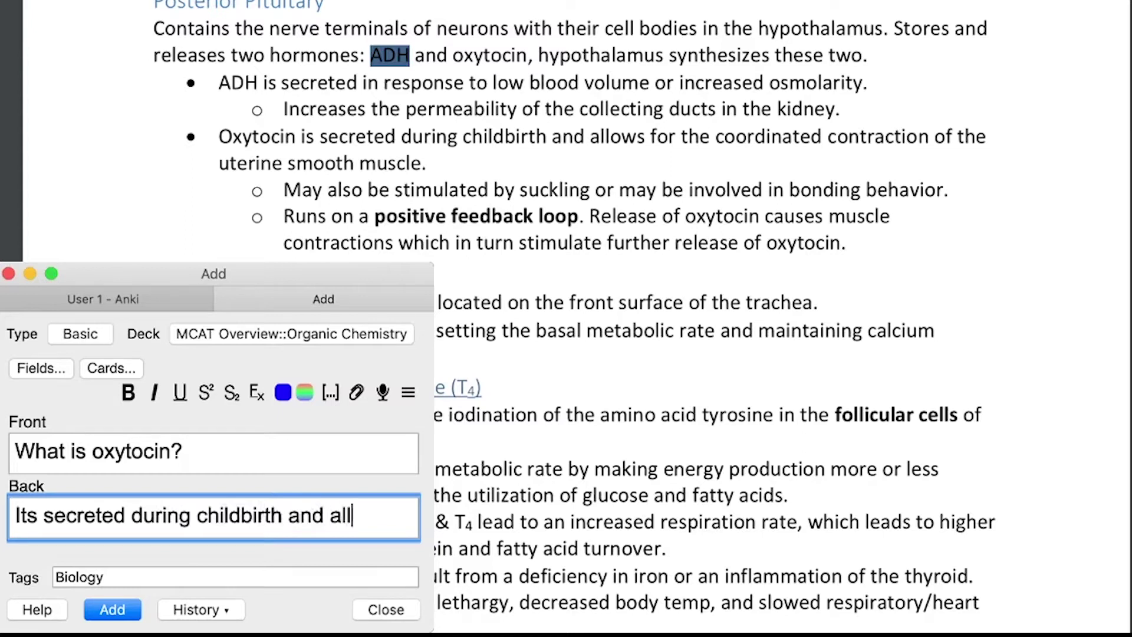
pyautogui.write('ows for the coordinate')
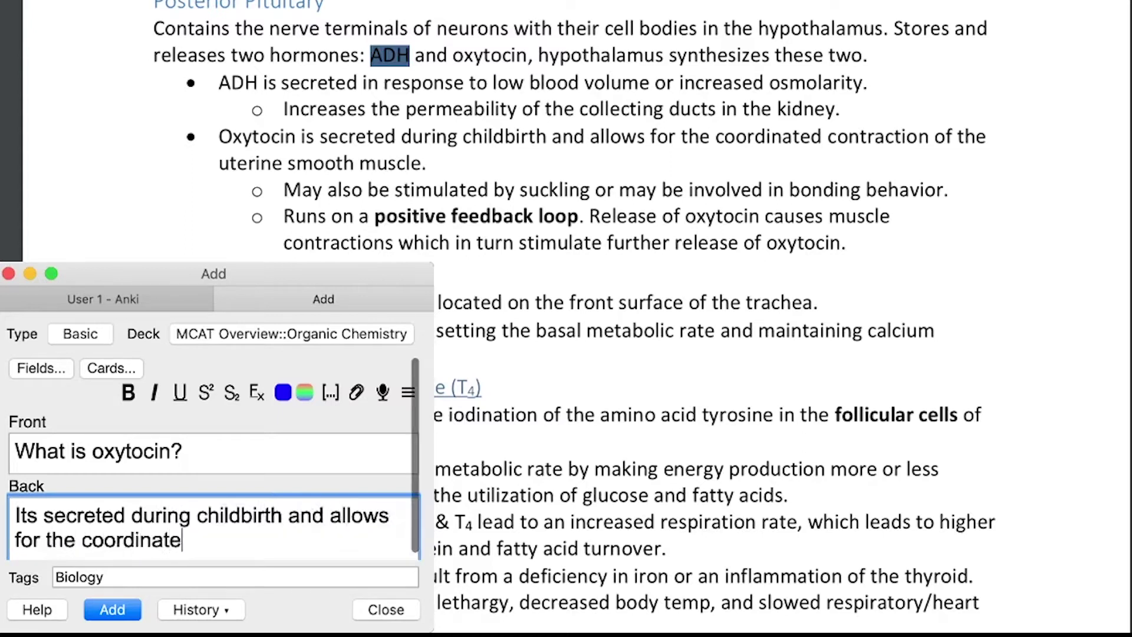
pyautogui.write('d contraction of the u')
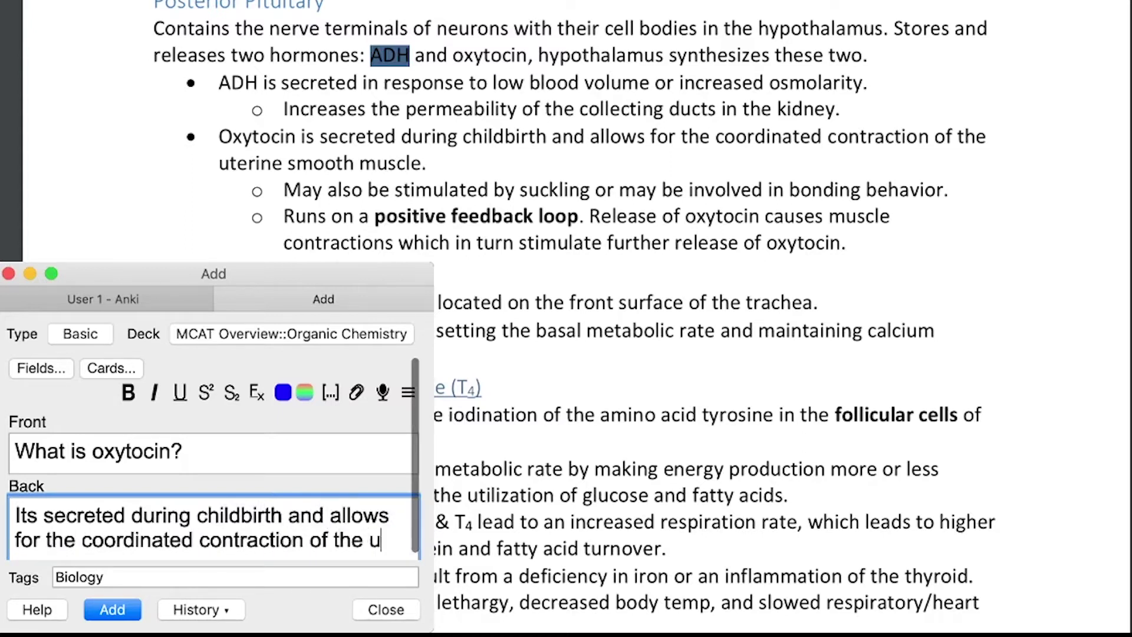
pyautogui.write('terine smooth muscle')
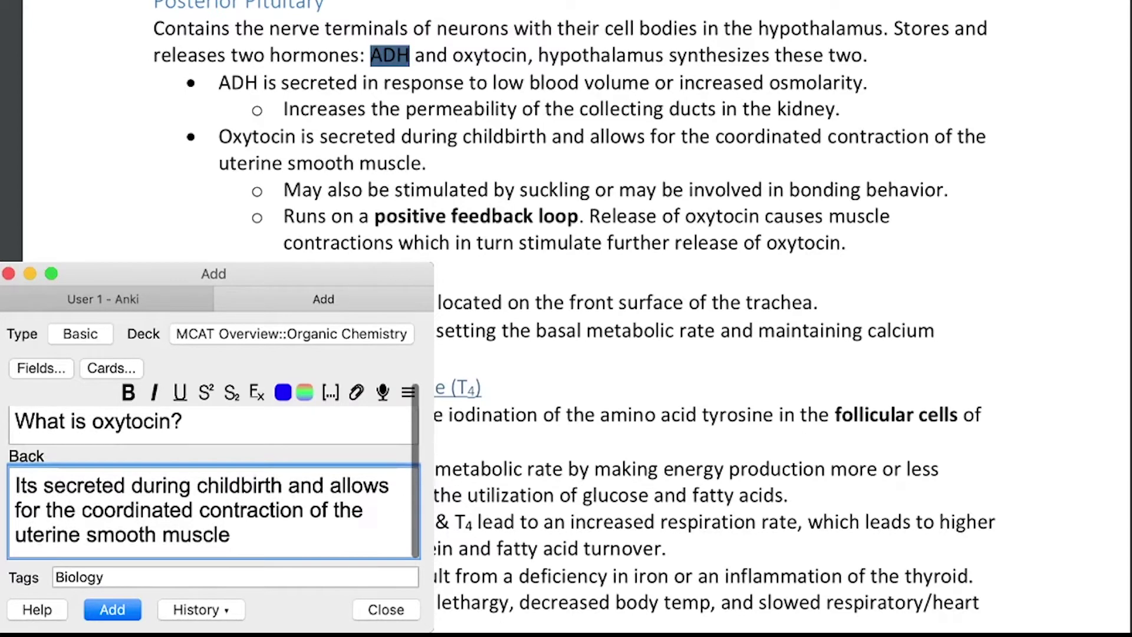
pyautogui.press('Return')
pyautogui.press('Return')
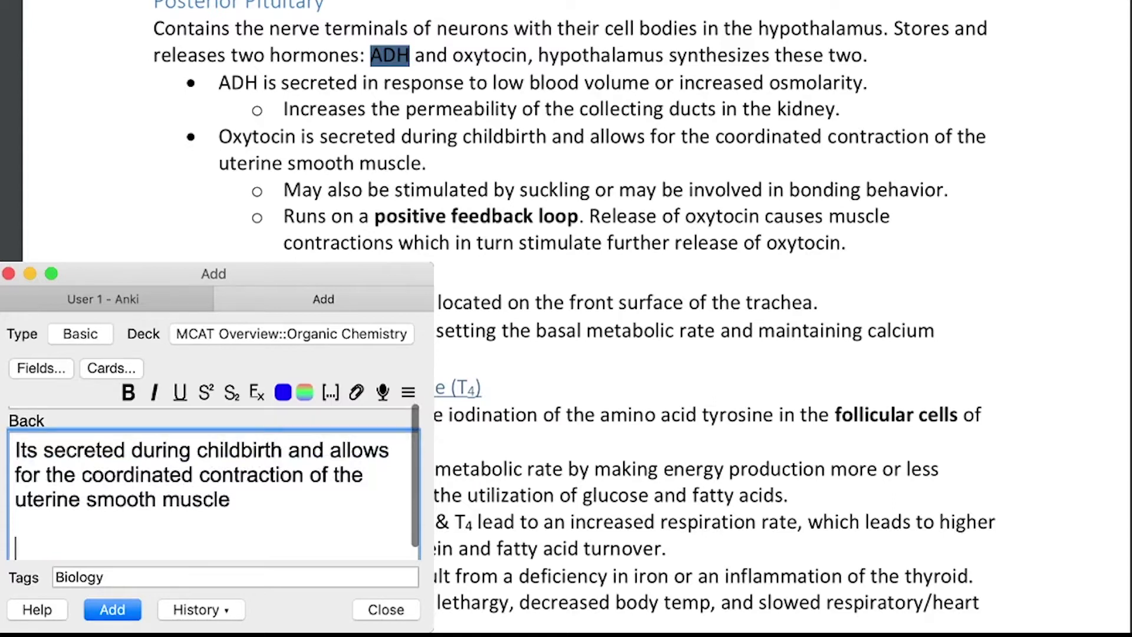
pyautogui.write('** Poist')
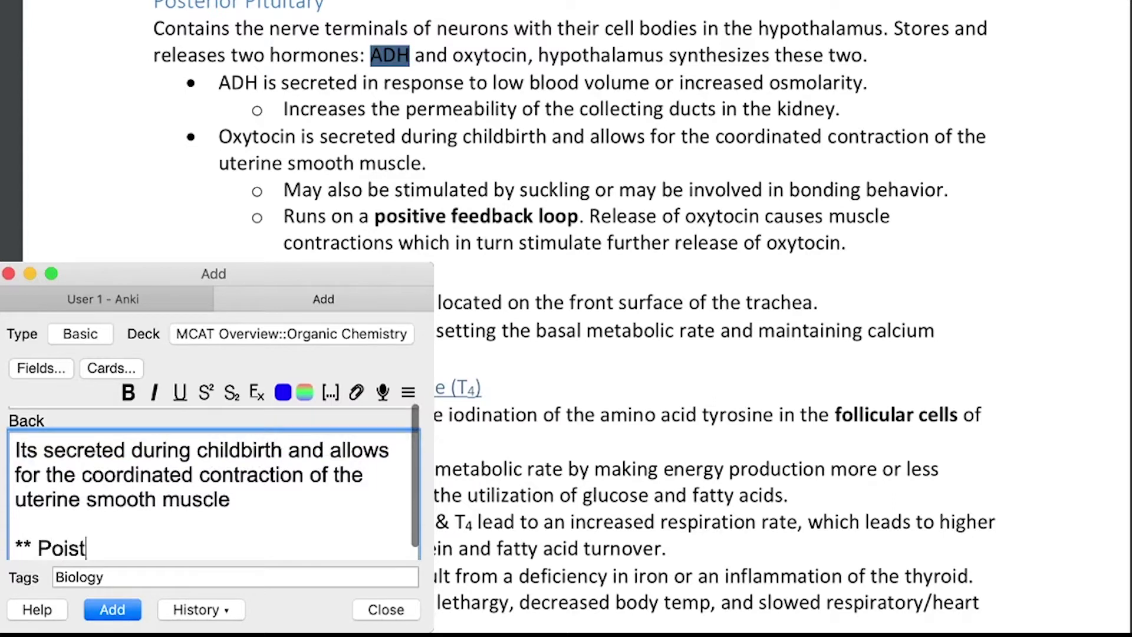
pyautogui.press('BackSpace')
pyautogui.press('BackSpace')
pyautogui.press('BackSpace')
pyautogui.write('sitive Feedback Loi')
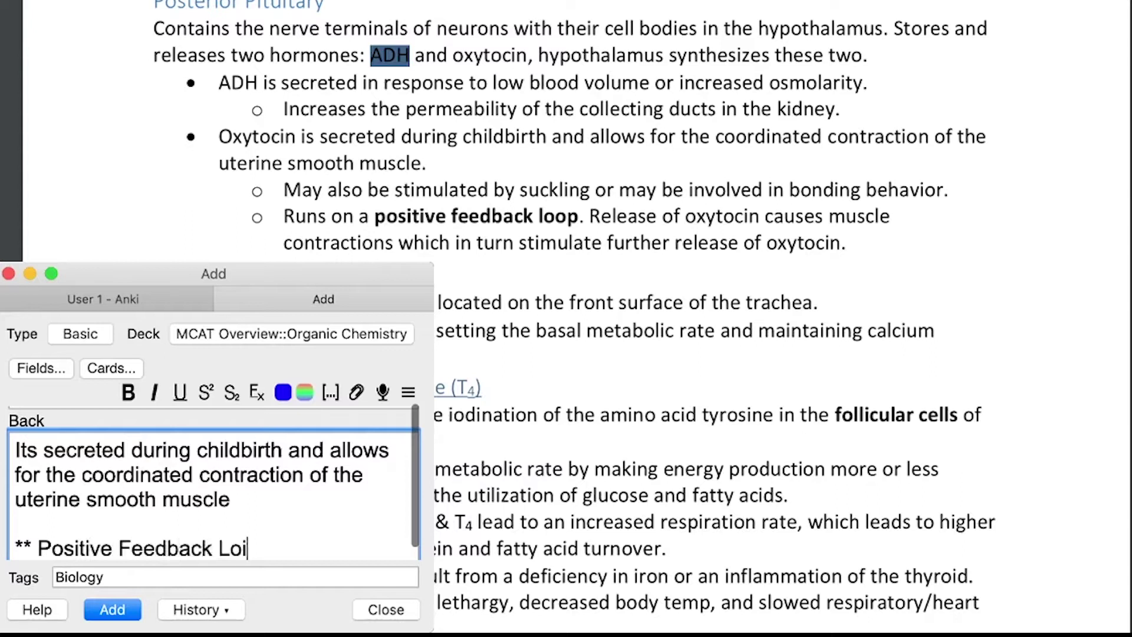
pyautogui.press('BackSpace')
pyautogui.write('op')
pyautogui.hotkey('ctrl', 'Return')
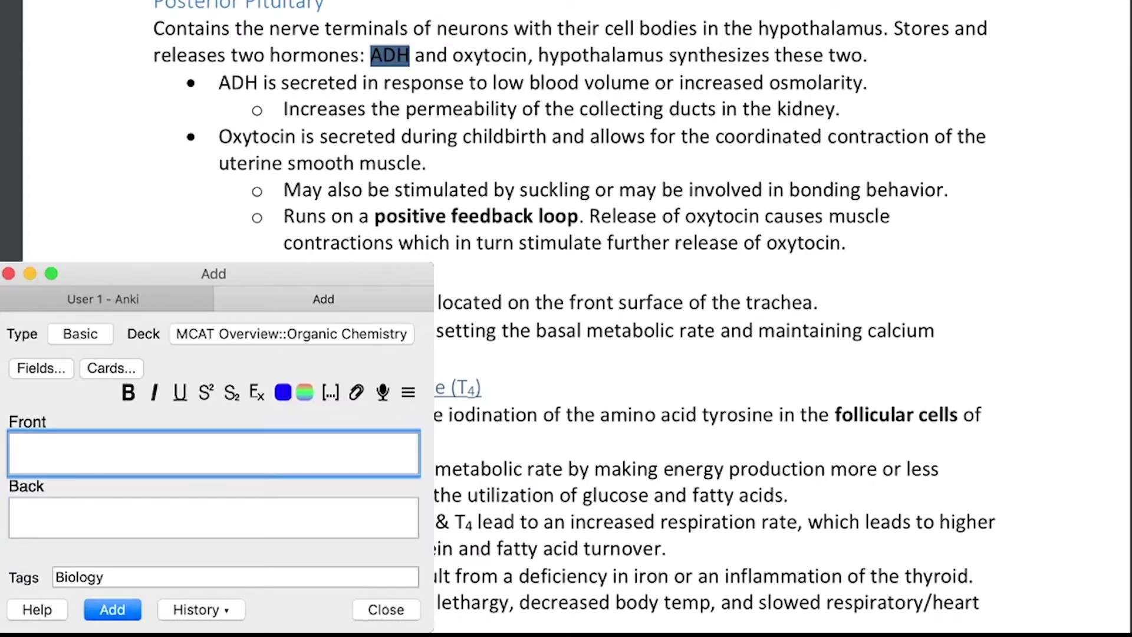
# - Scroll through the open MCAT practice question
pyautogui.scroll(-3, 708, 295)
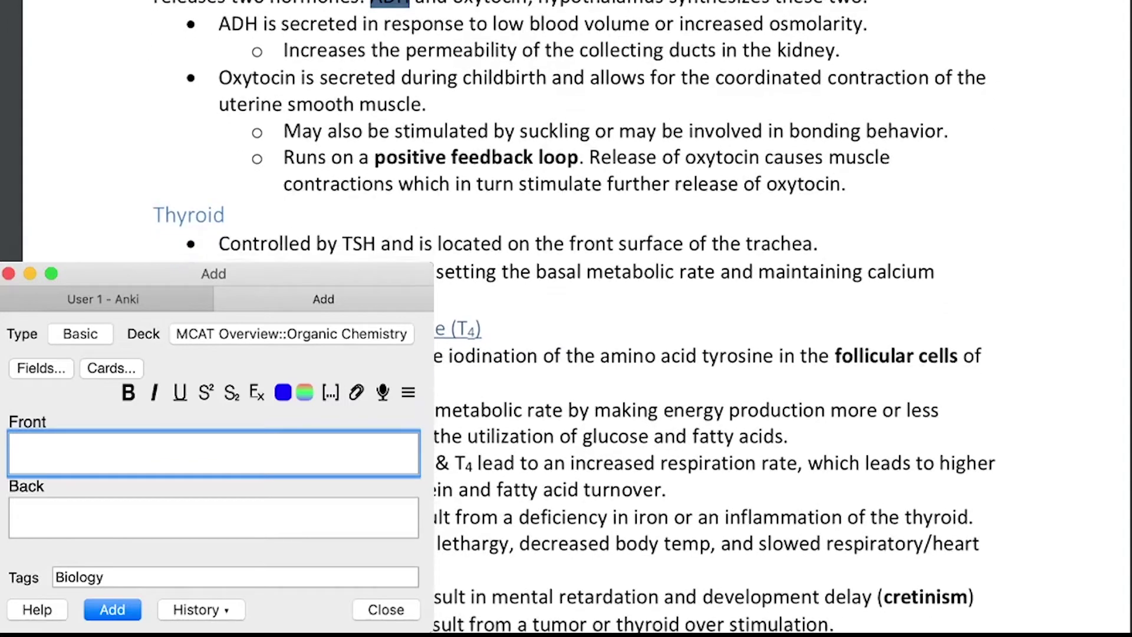
pyautogui.scroll(-10, 708, 295)
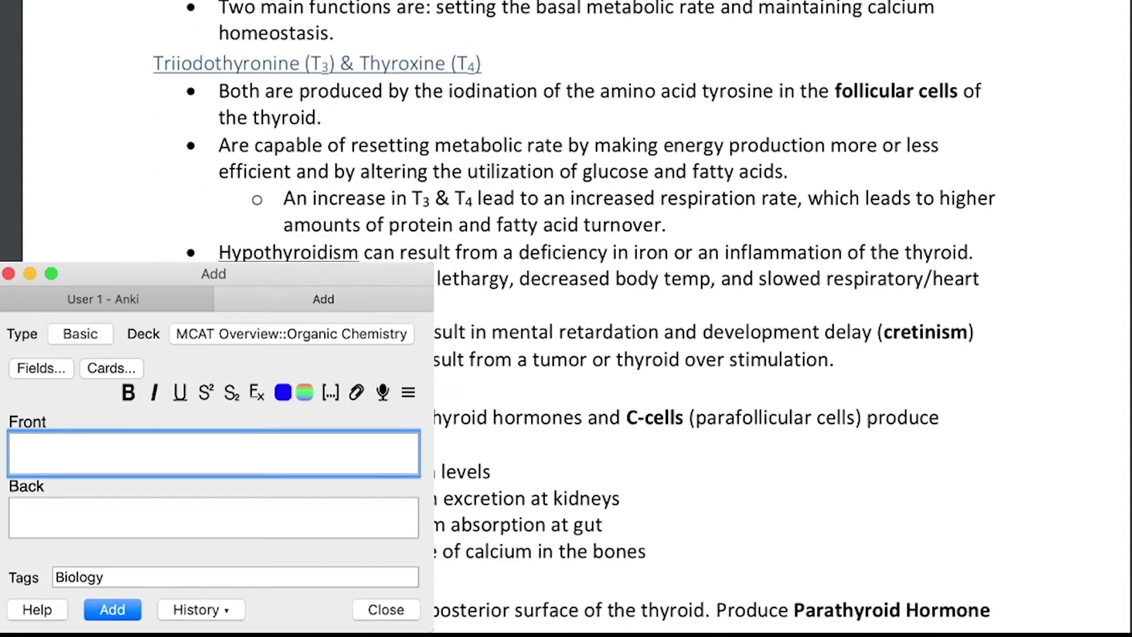
pyautogui.scroll(-6, 708, 295)
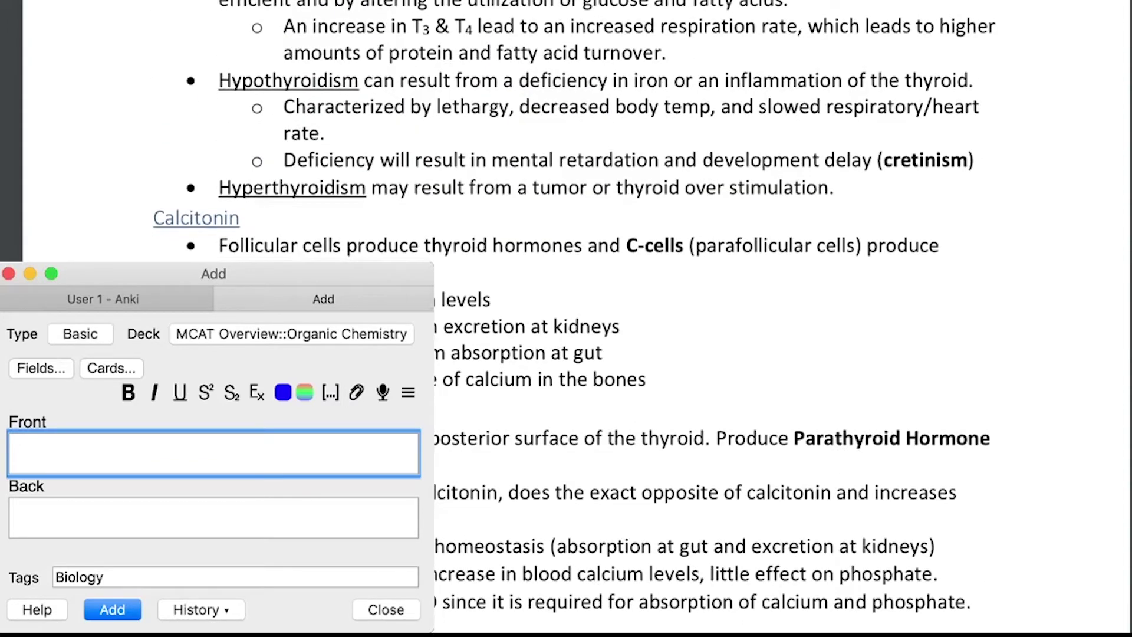
pyautogui.scroll(1, 707, 294)
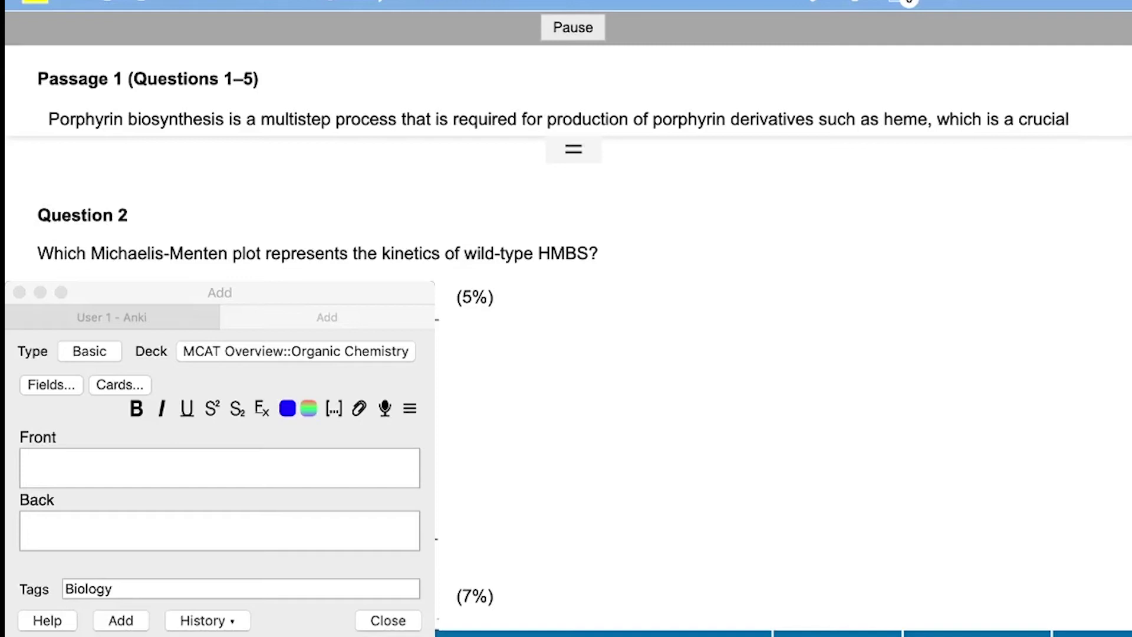
# - Scroll to Passage 1's Wild-type HMBS kinetics graph and paste it into the card's Back field
pyautogui.scroll(-3, 767, 384)
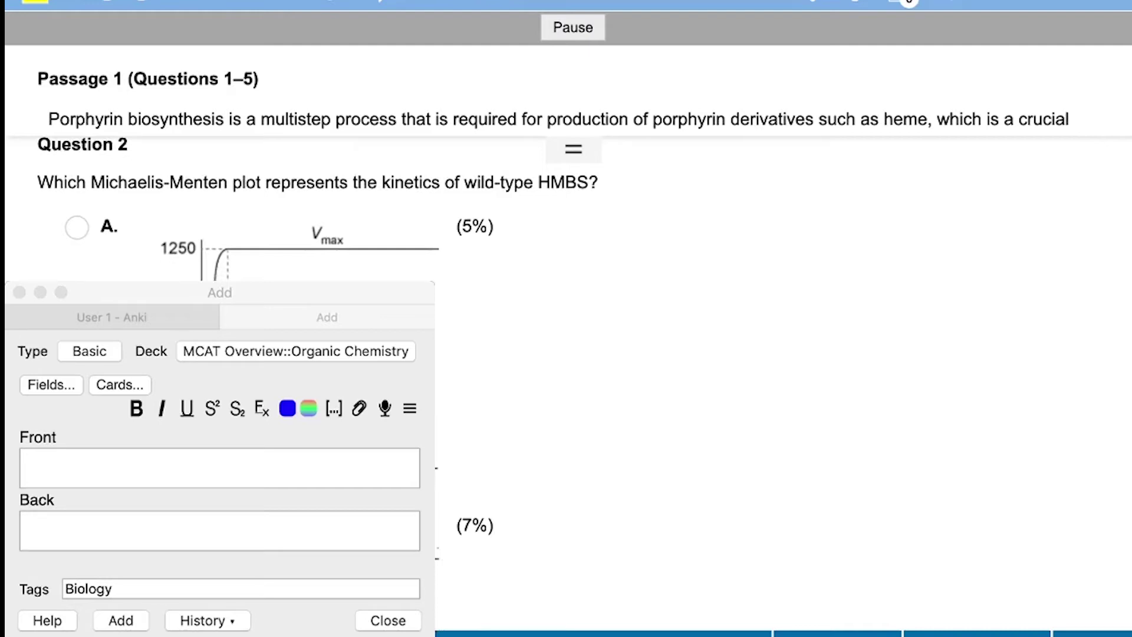
pyautogui.scroll(-5, 767, 383)
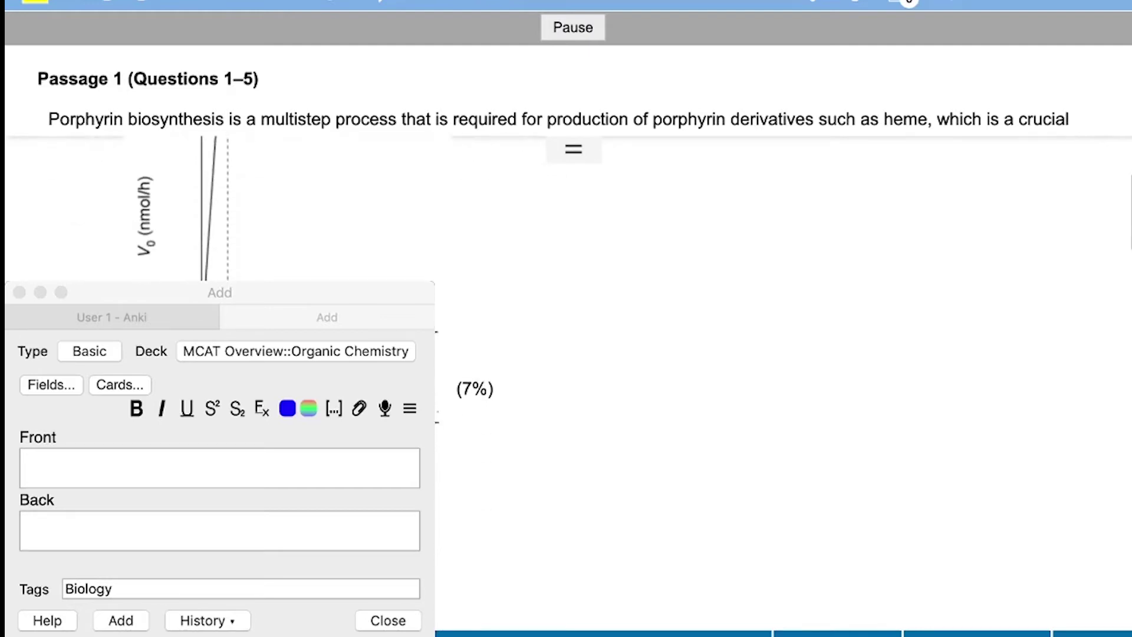
pyautogui.scroll(-5, 766, 383)
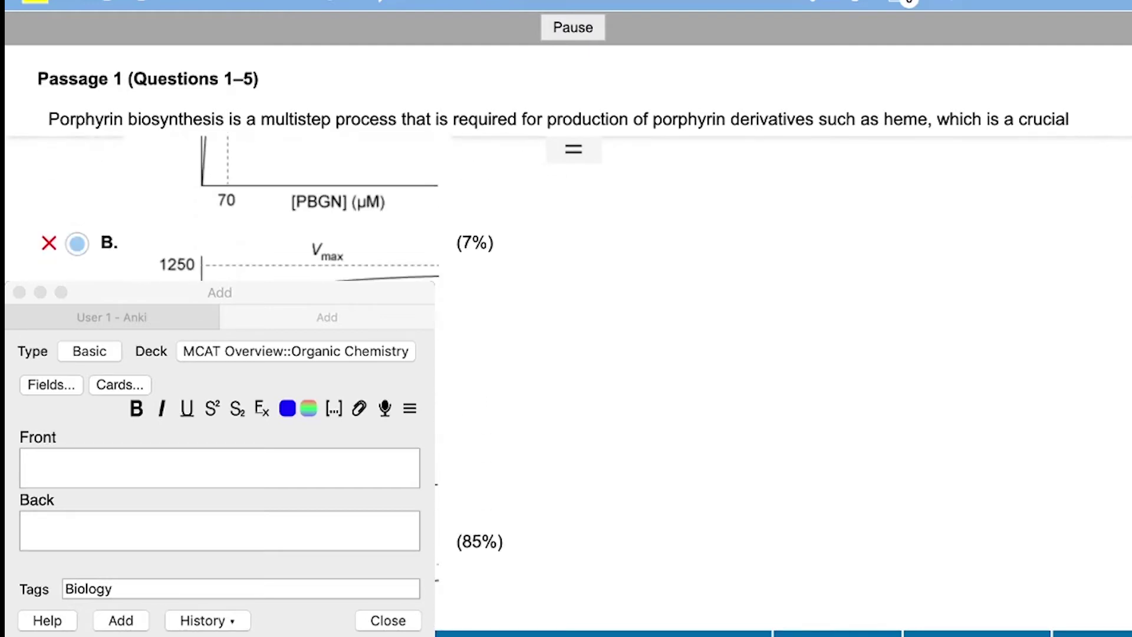
pyautogui.scroll(-15, 767, 383)
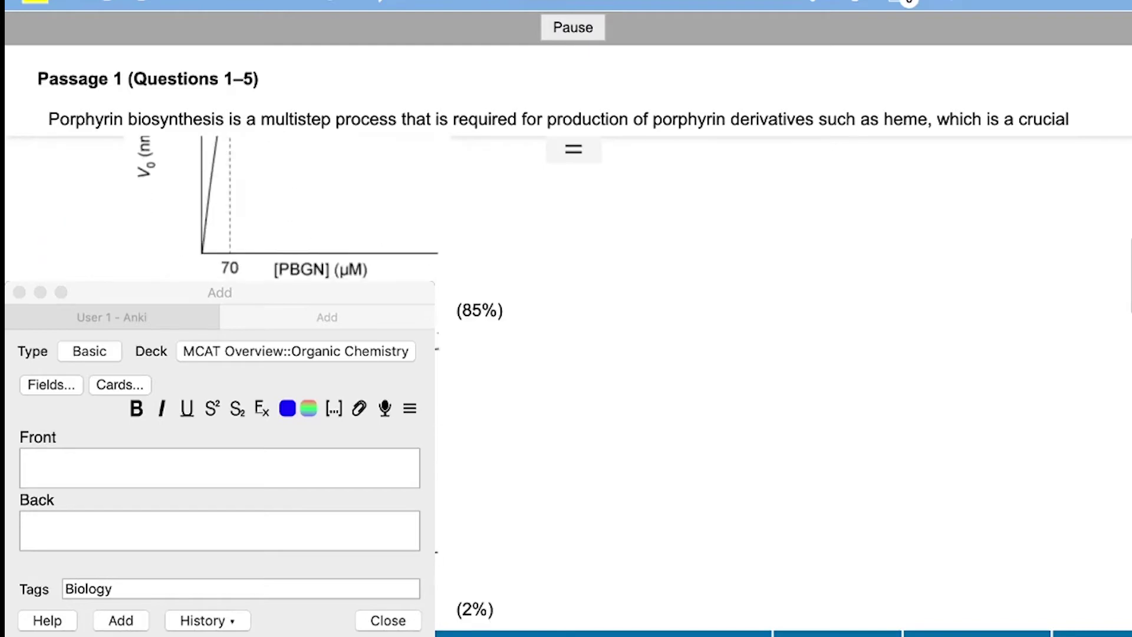
pyautogui.scroll(-5, 766, 384)
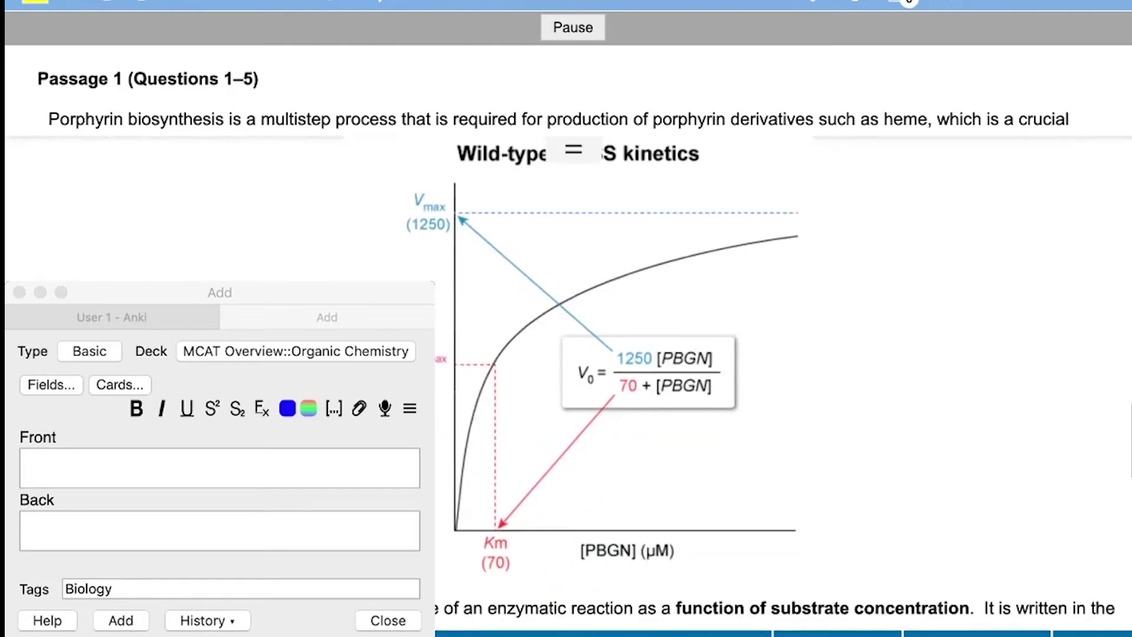
pyautogui.scroll(1, 767, 383)
pyautogui.scroll(1, 625, 383)
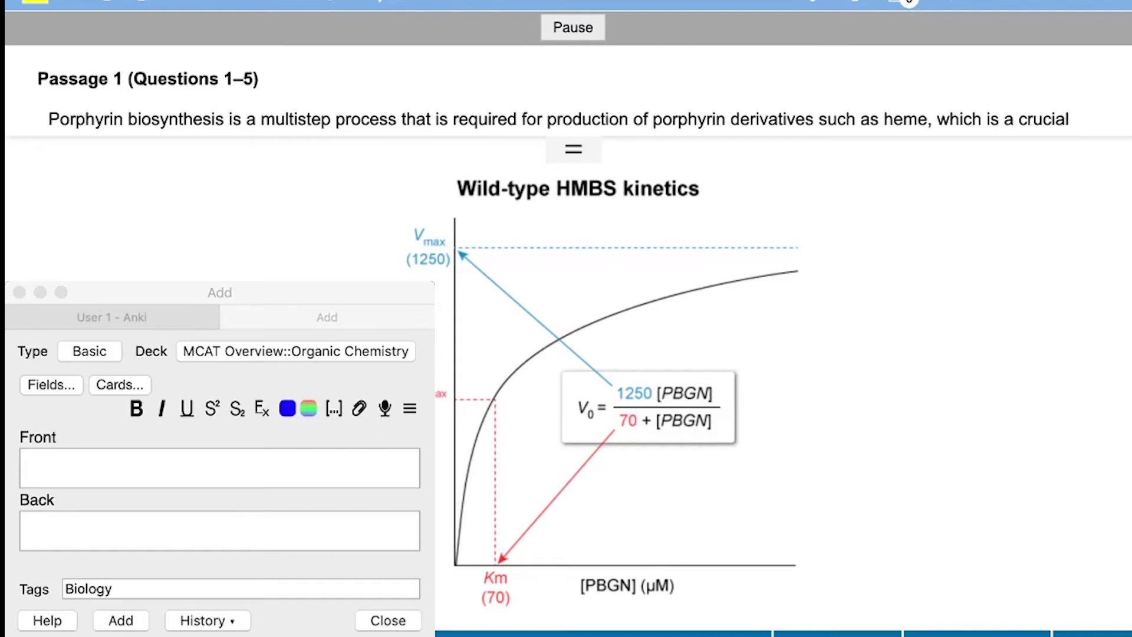
pyautogui.press('super+v')
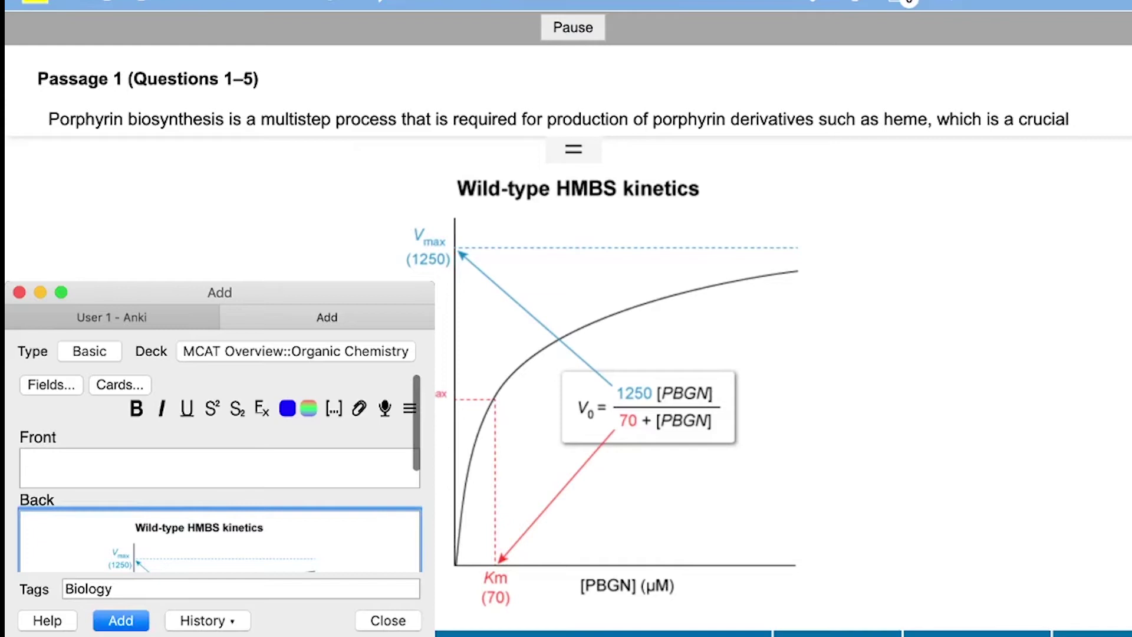
# - Write the Front: 'Draw out a Michaelis-Menten plot with Vmax and Km...' and 'What is Km'
pyautogui.scroll(-5, 219, 495)
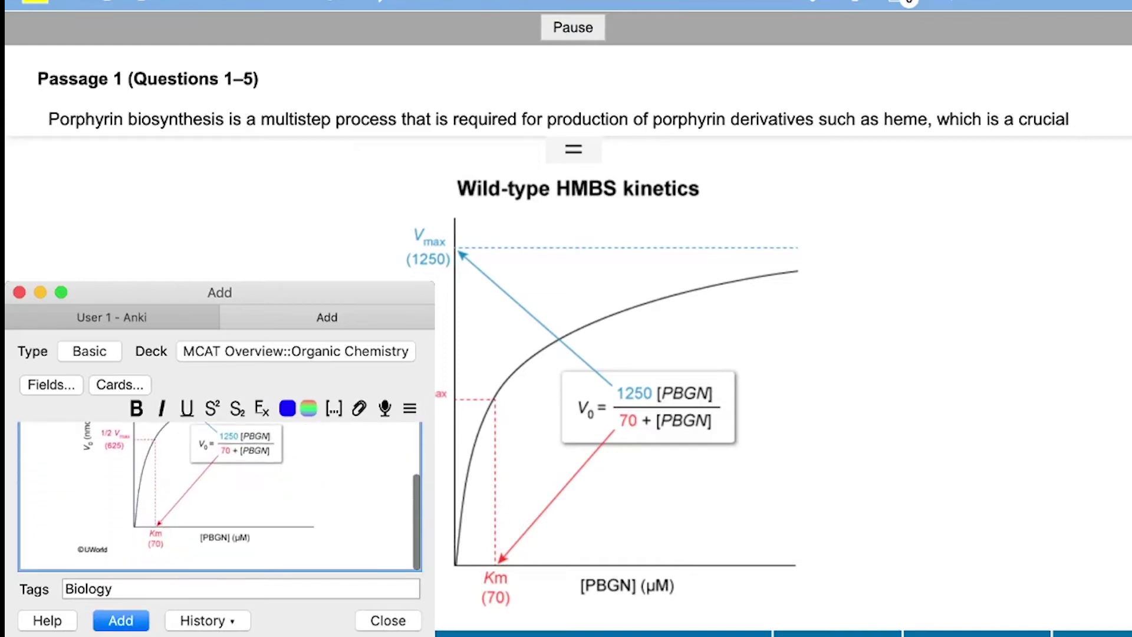
pyautogui.scroll(4, 219, 495)
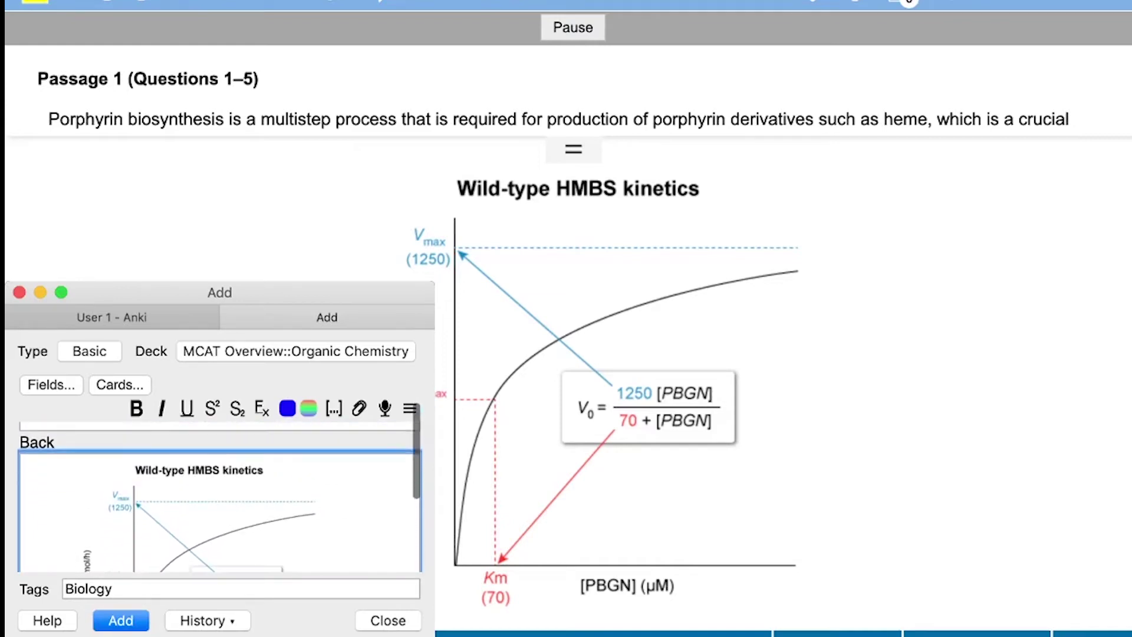
pyautogui.scroll(-3, 220, 495)
pyautogui.scroll(5, 220, 495)
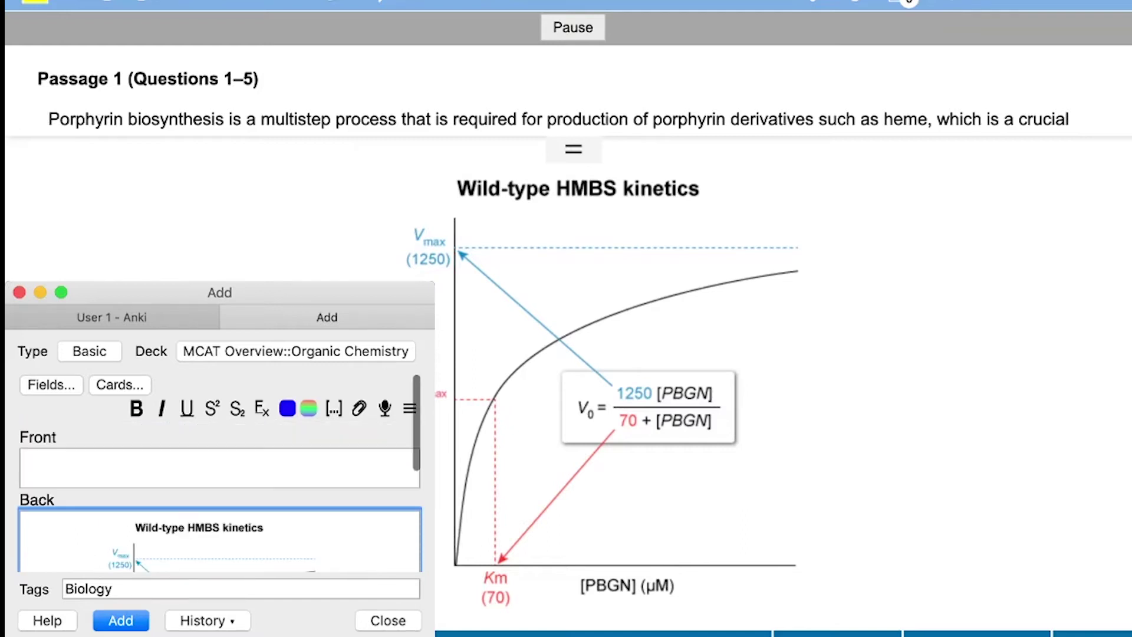
pyautogui.click(27, 466)
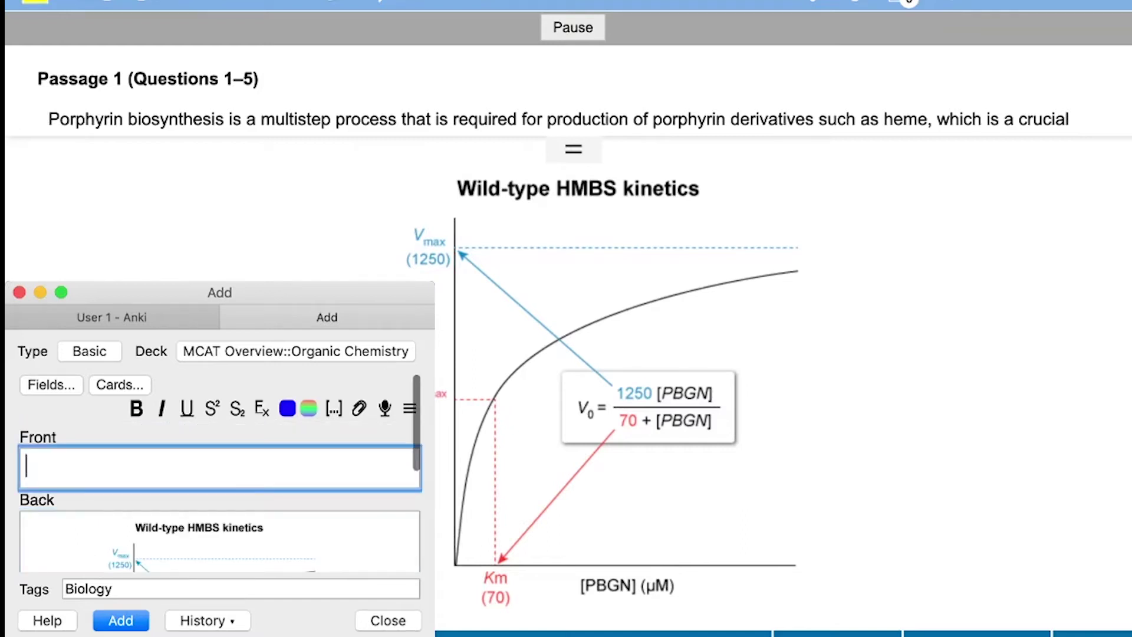
pyautogui.write('Draw out a')
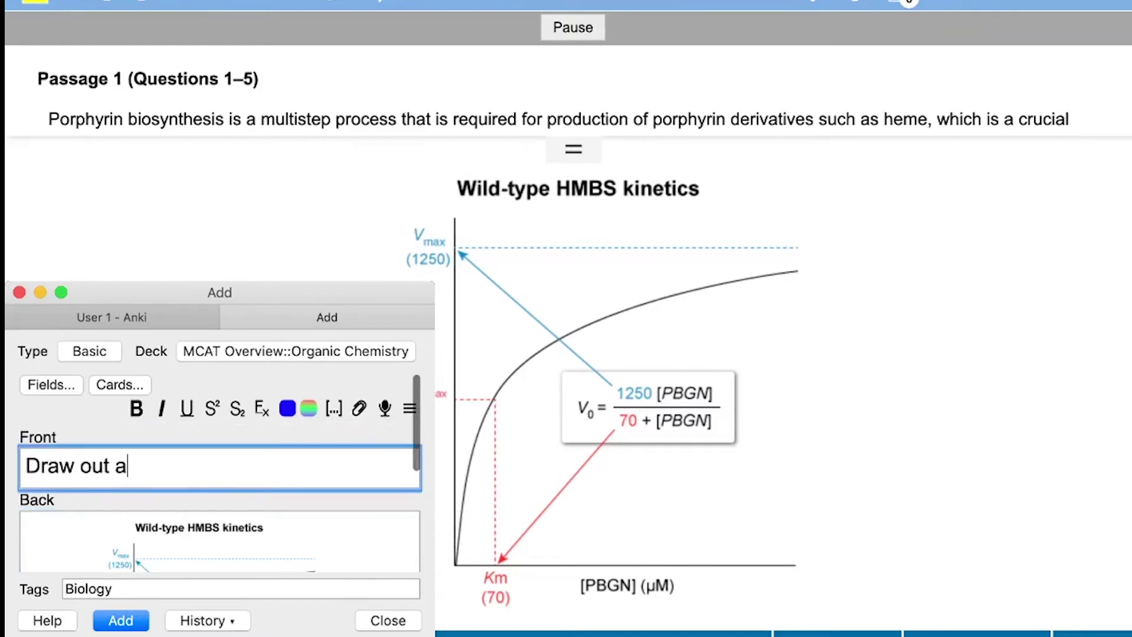
pyautogui.write(' Michael')
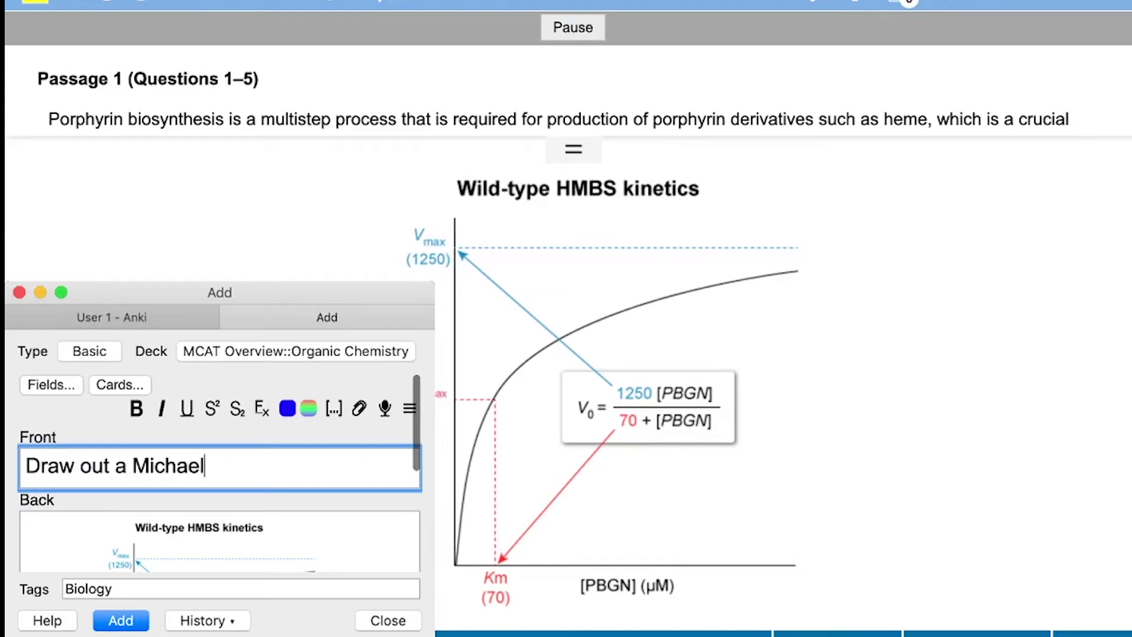
pyautogui.write('is')
pyautogui.press('BackSpace')
pyautogui.write('-Menten')
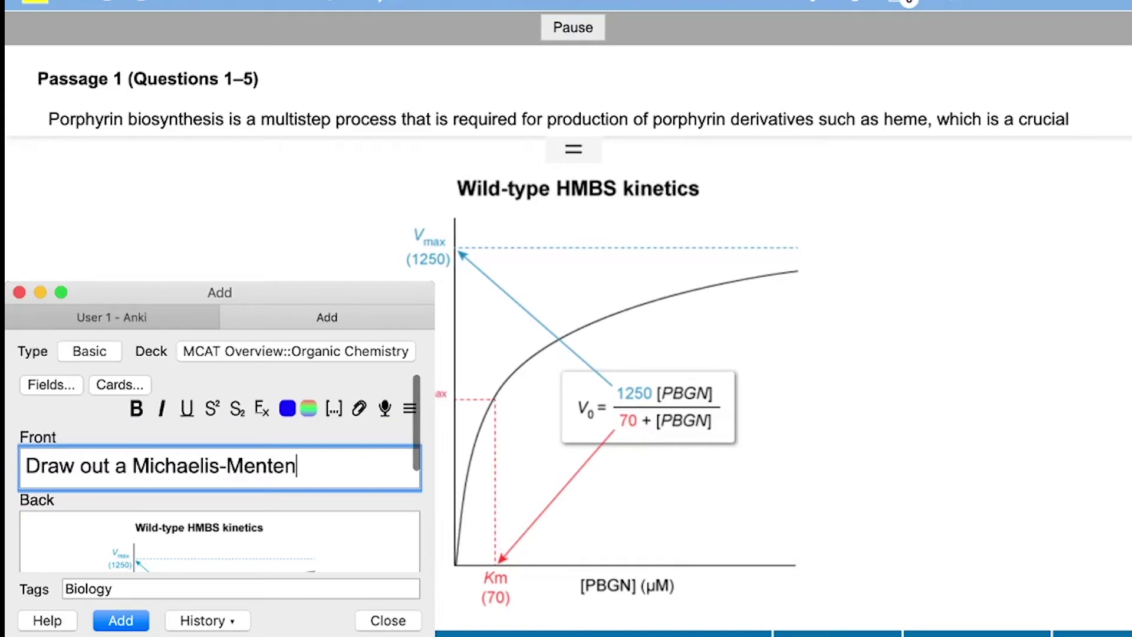
pyautogui.write(' plot with')
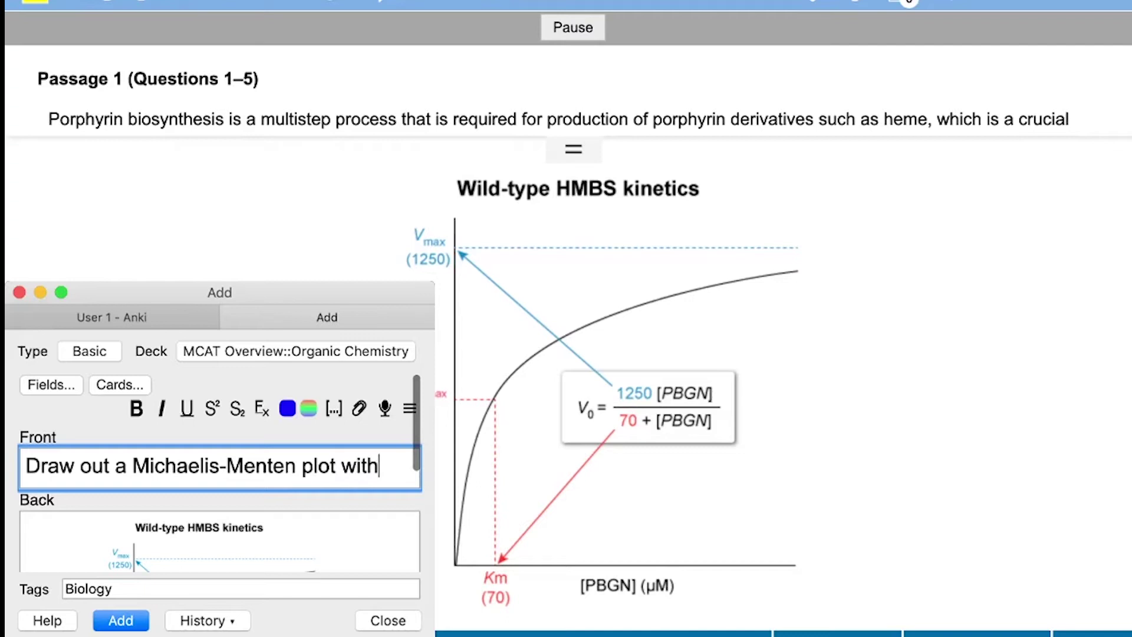
pyautogui.write(' Vmax and Km')
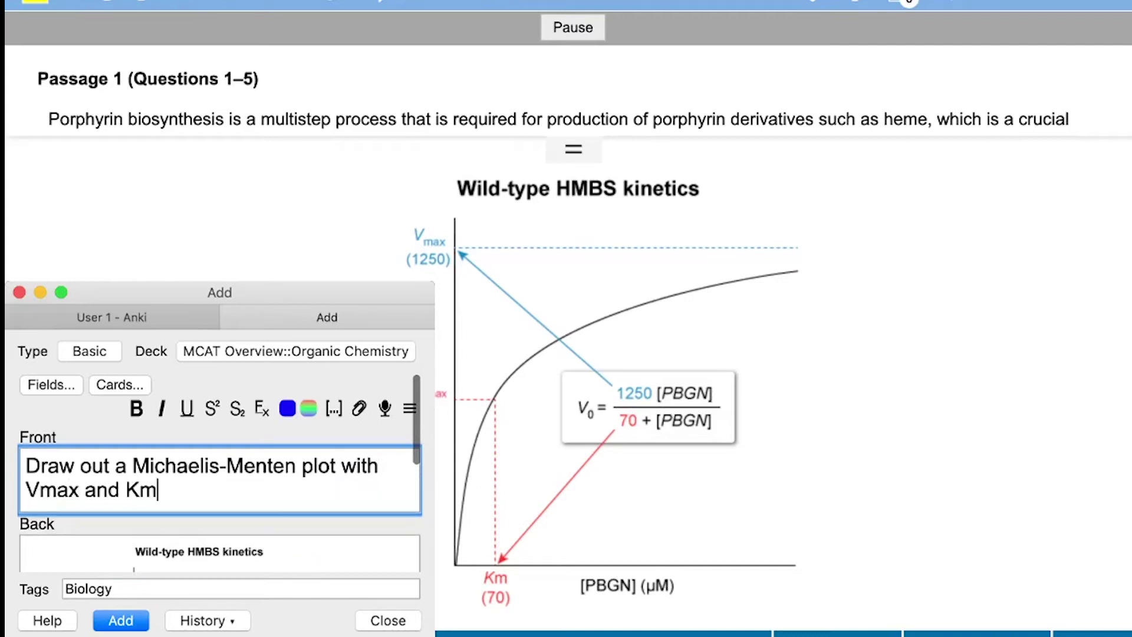
pyautogui.write('...')
pyautogui.scroll(-5, 218, 495)
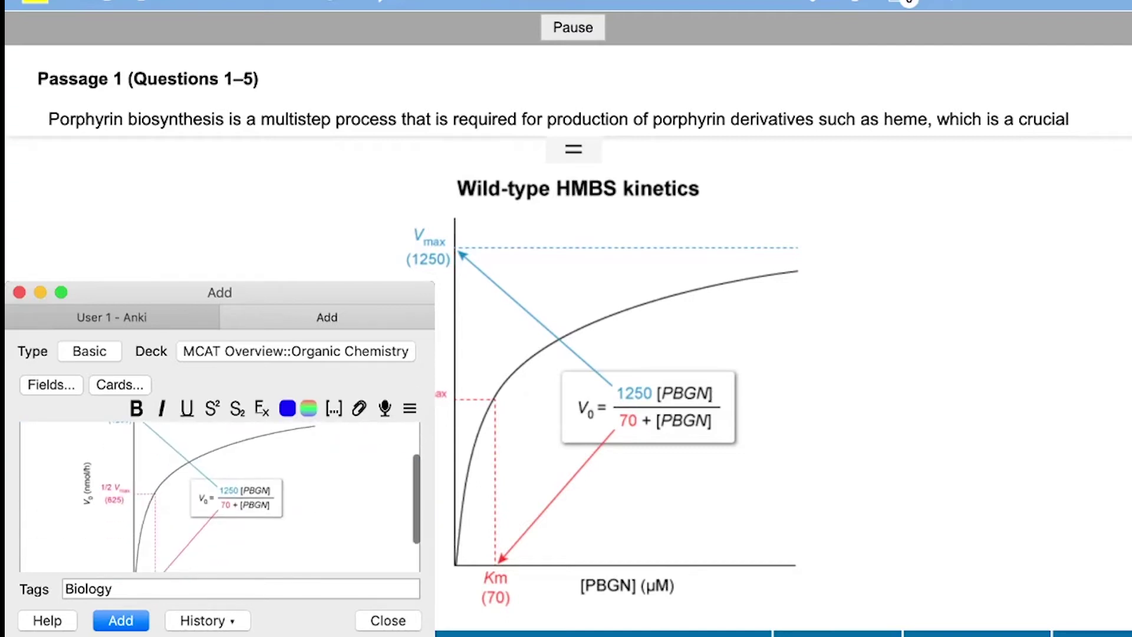
pyautogui.scroll(5, 218, 496)
pyautogui.press('Return')
pyautogui.press('Return')
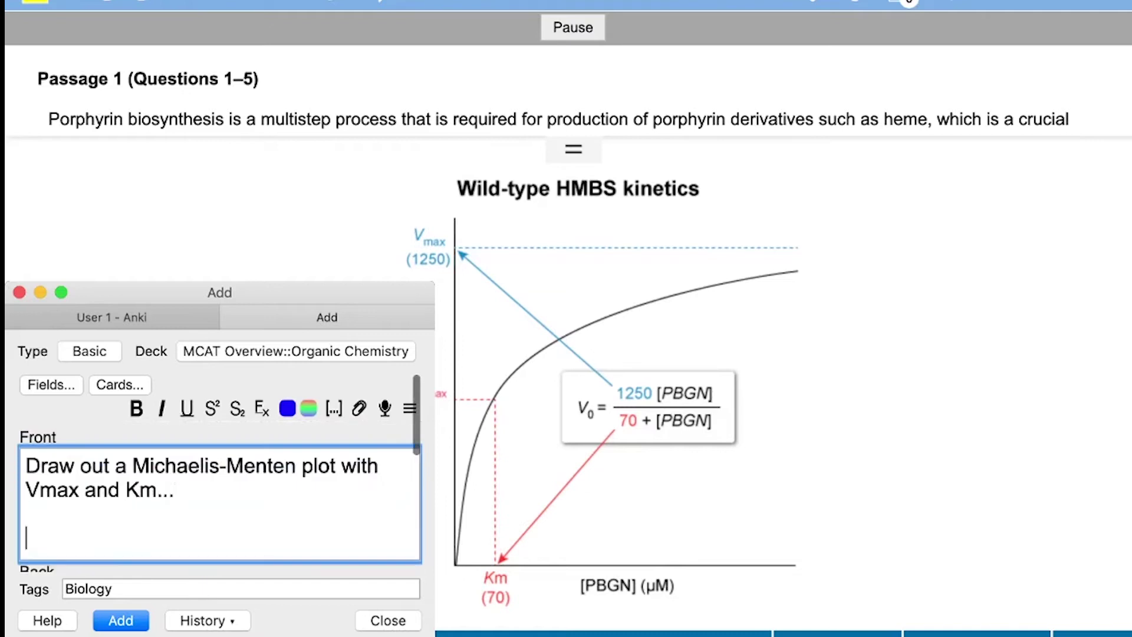
pyautogui.write('What is KM')
pyautogui.press('BackSpace')
pyautogui.write('m')
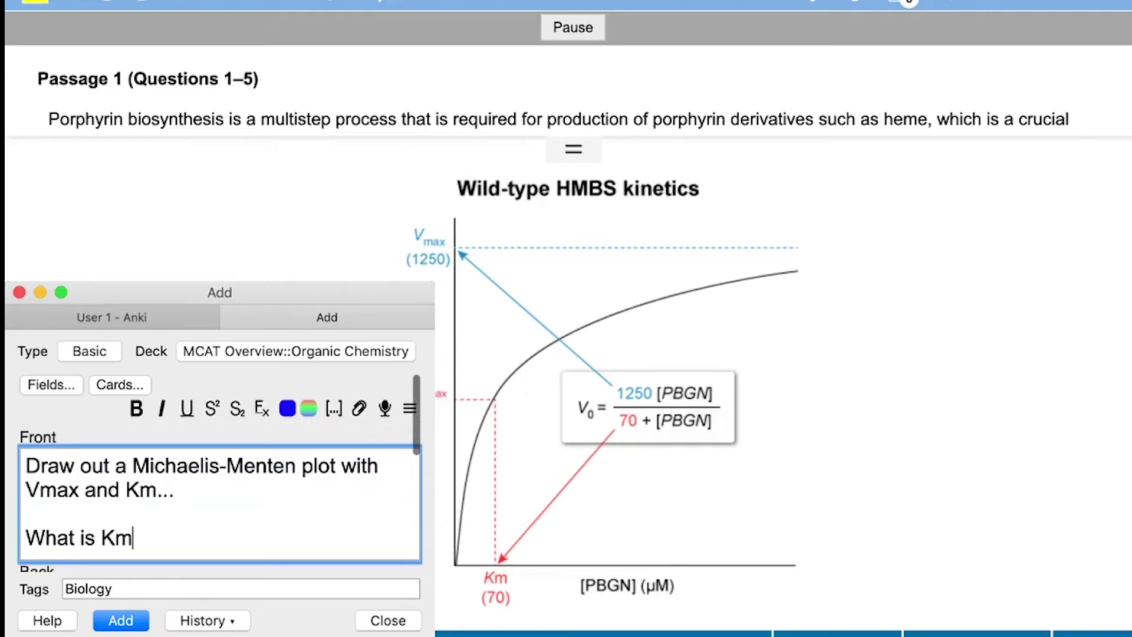
# - Add 'Km is the concentration at 1/2 Vmax' below the graph and save the card
pyautogui.scroll(-2, 219, 495)
pyautogui.press('Tab')
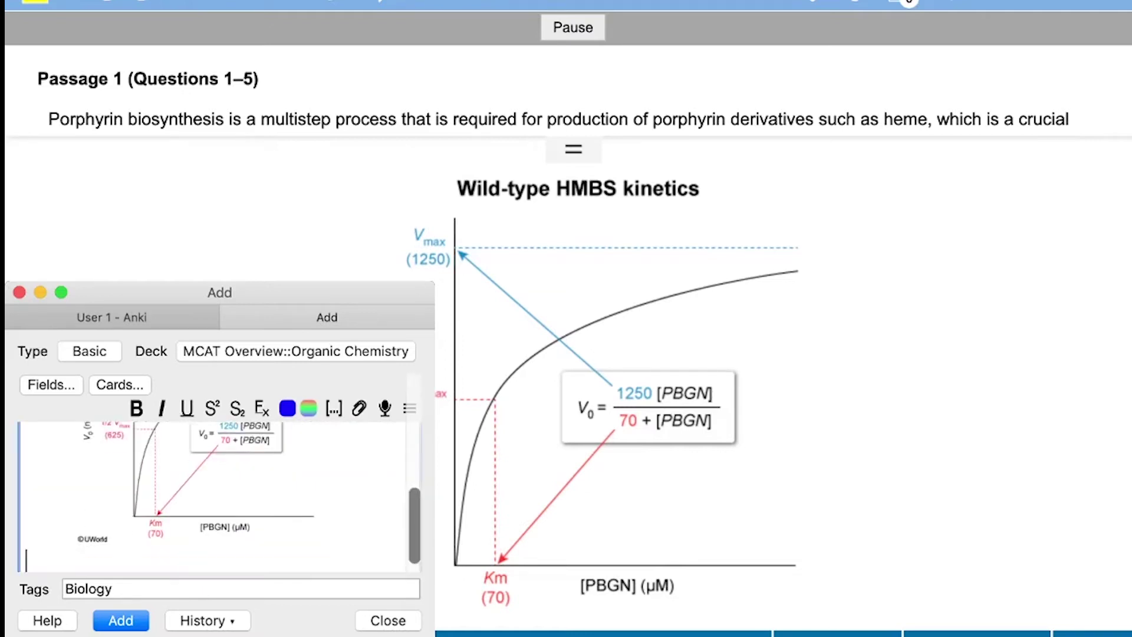
pyautogui.write('Km is 1/2 ')
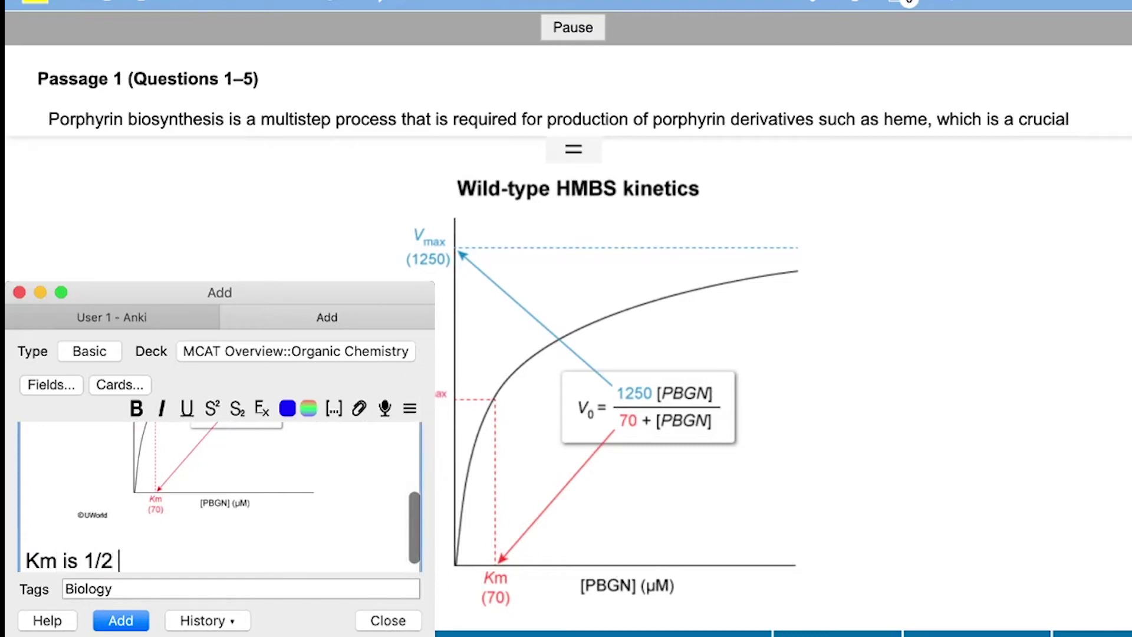
pyautogui.write('Vmax')
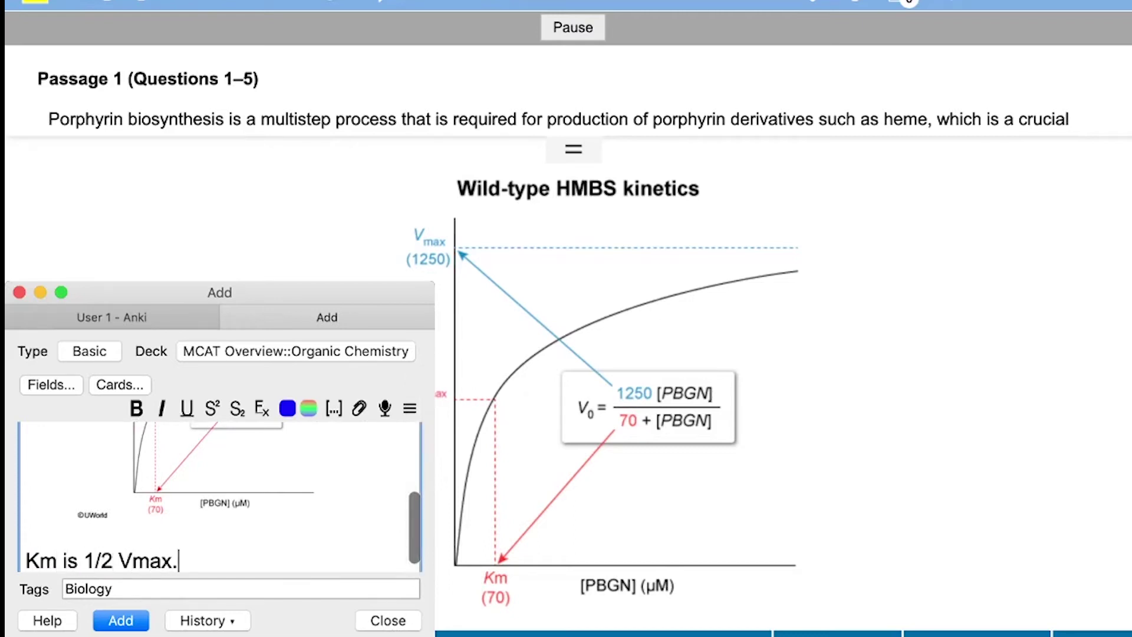
pyautogui.click(78, 560)
pyautogui.write('the concentration at')
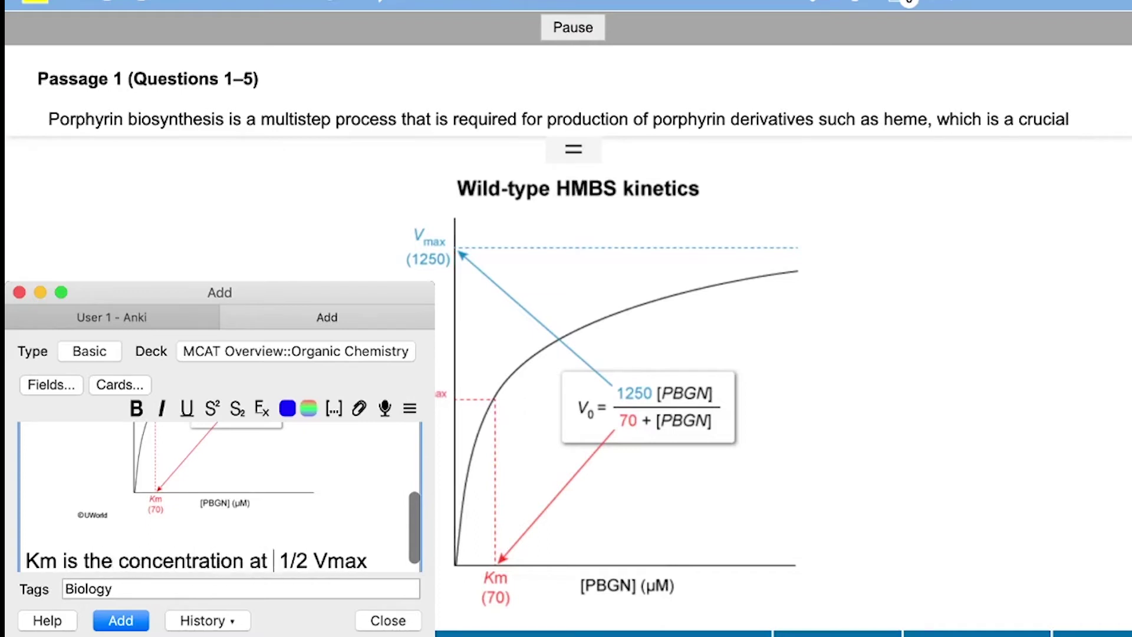
pyautogui.scroll(10, 219, 496)
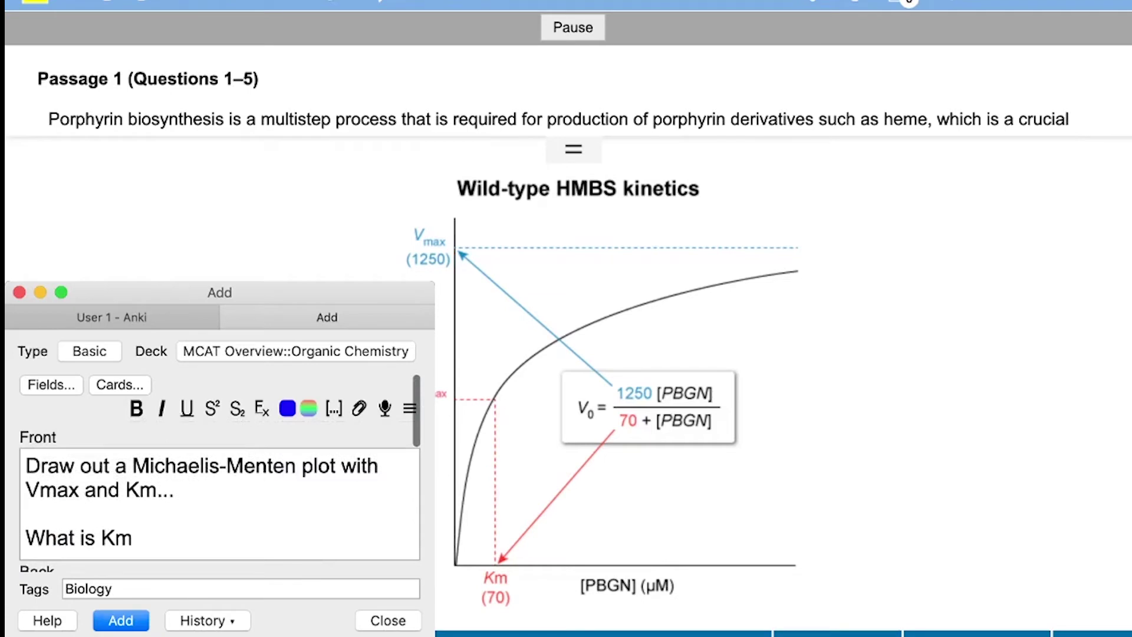
pyautogui.hotkey('ctrl', 'Return')
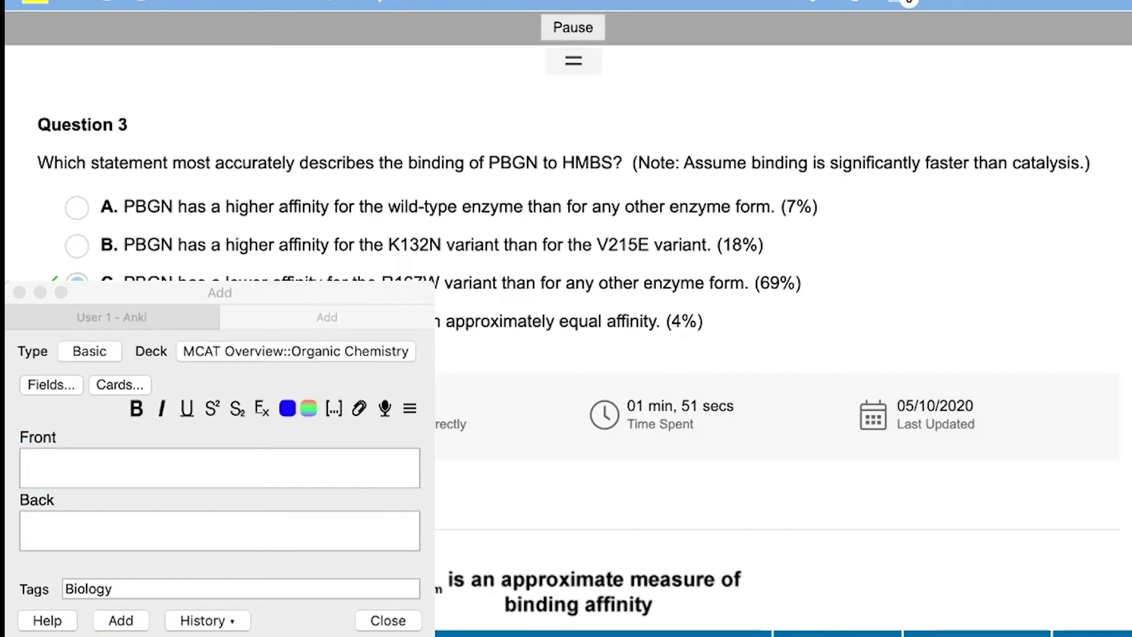
# - Scroll through the UWorld explanation to review it
pyautogui.scroll(-10, 767, 354)
pyautogui.scroll(-3, 589, 354)
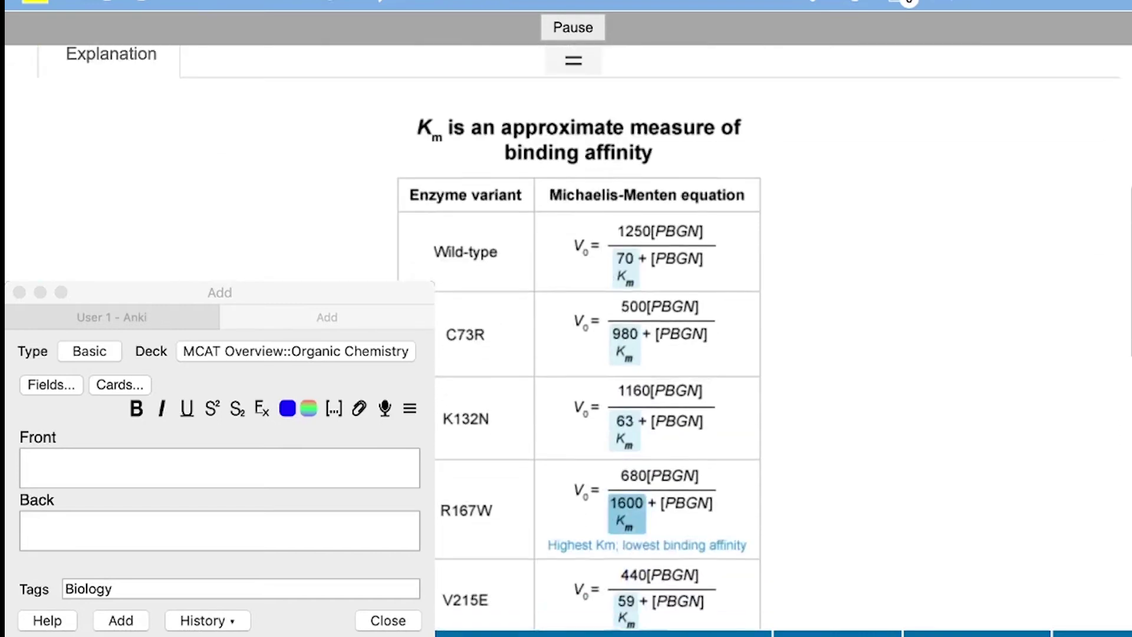
pyautogui.scroll(-1, 590, 354)
pyautogui.scroll(-8, 766, 354)
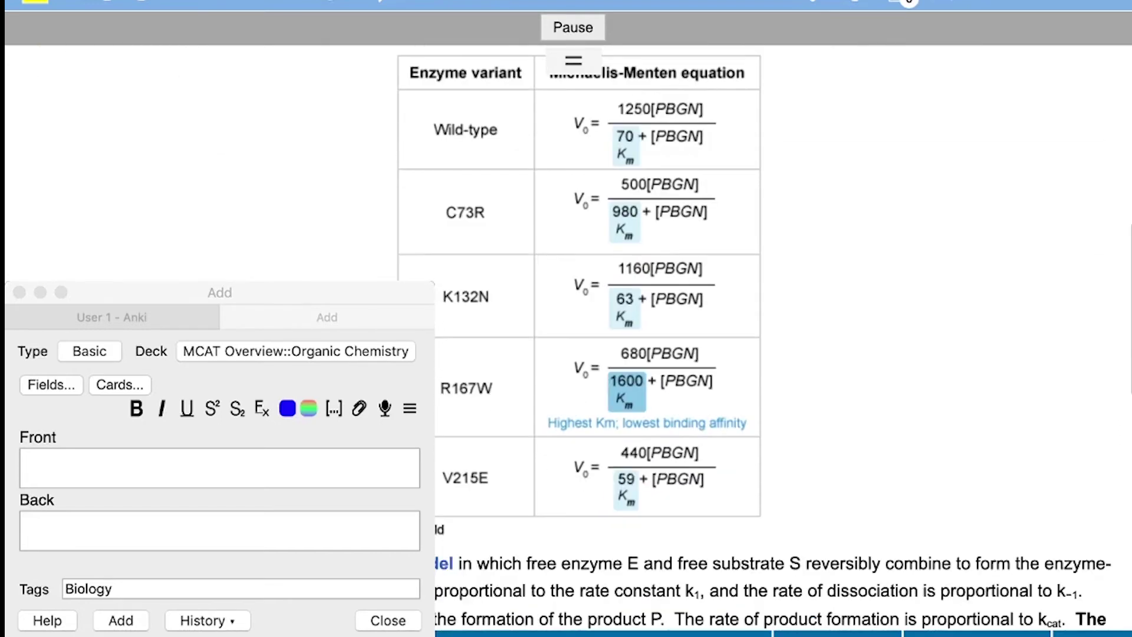
pyautogui.scroll(10, 766, 354)
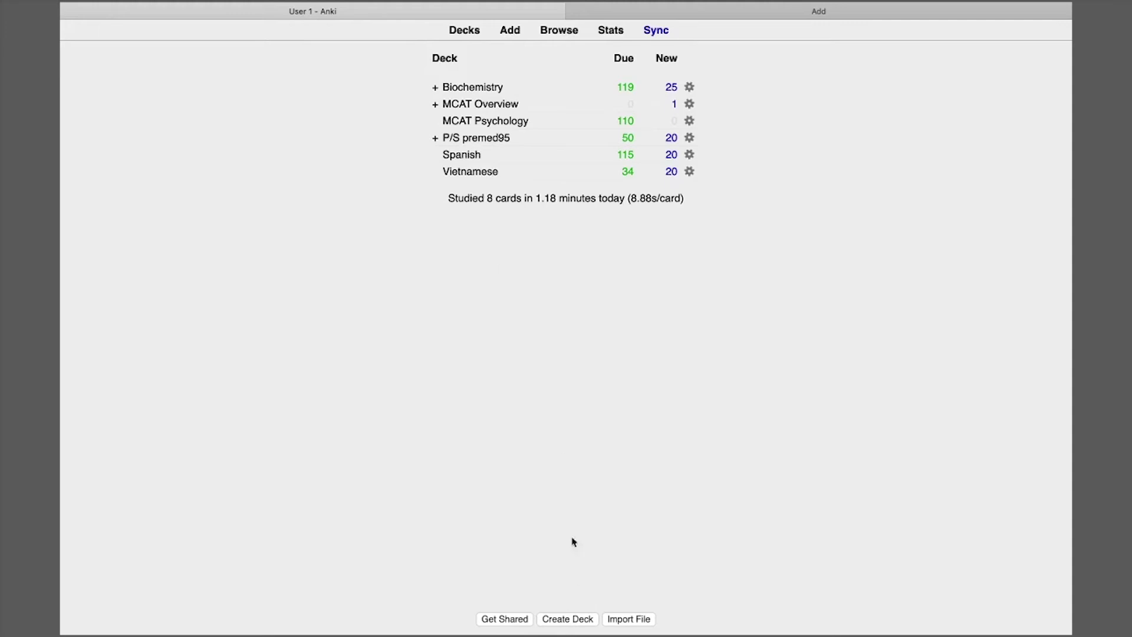
# - Create the deck 'MCAT (Example)', open it, and bring up the Add card form
pyautogui.click(577, 624)
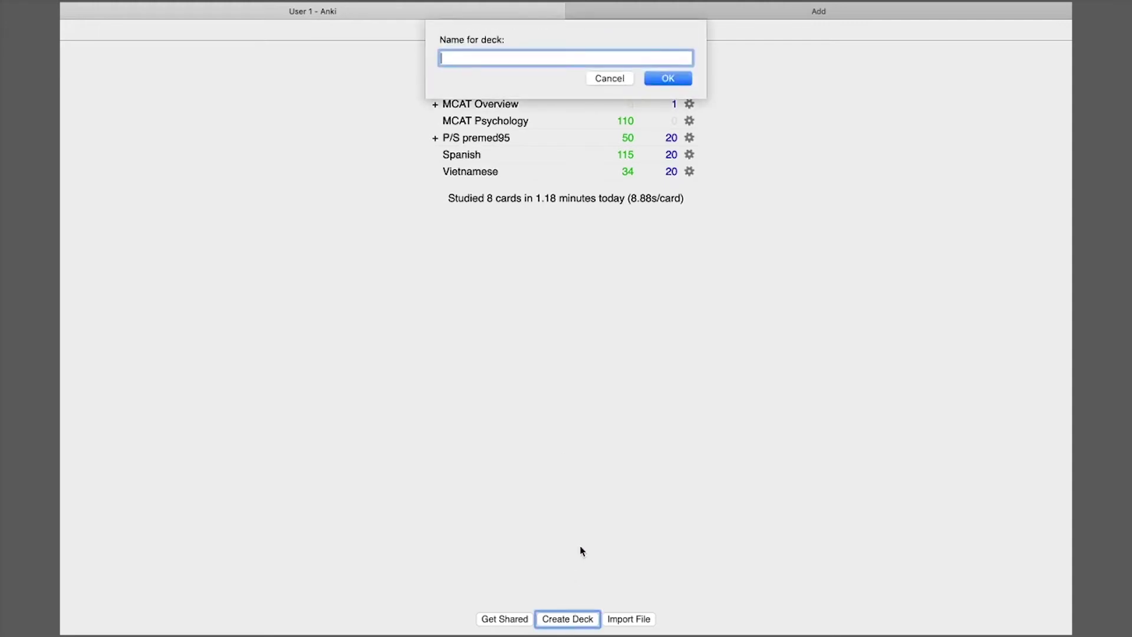
pyautogui.write('MCAT (Example)')
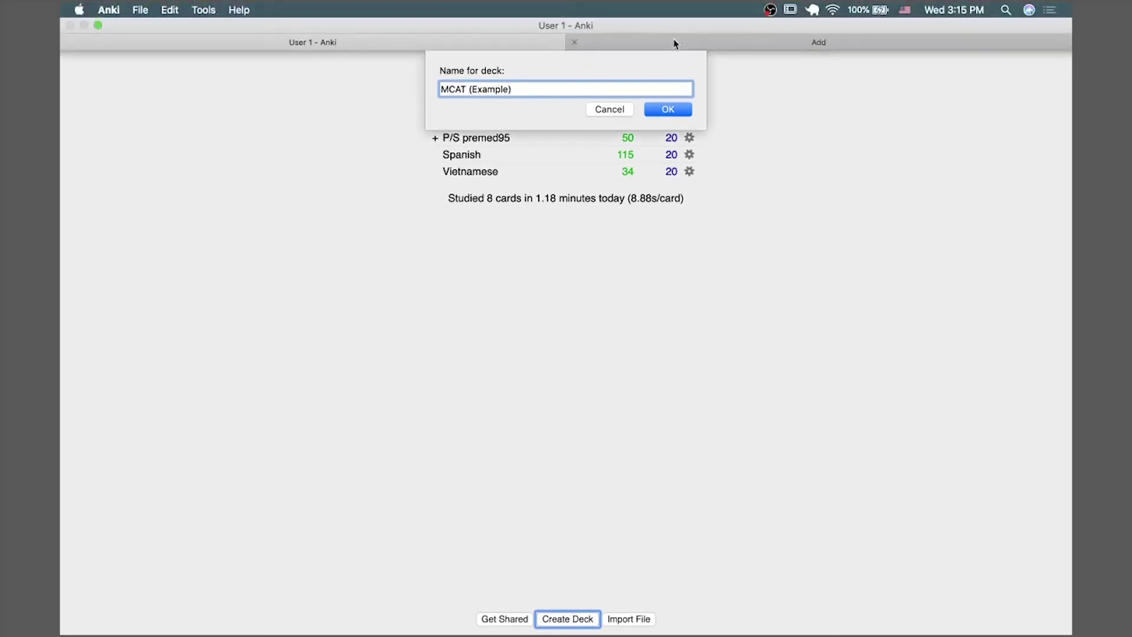
pyautogui.click(668, 110)
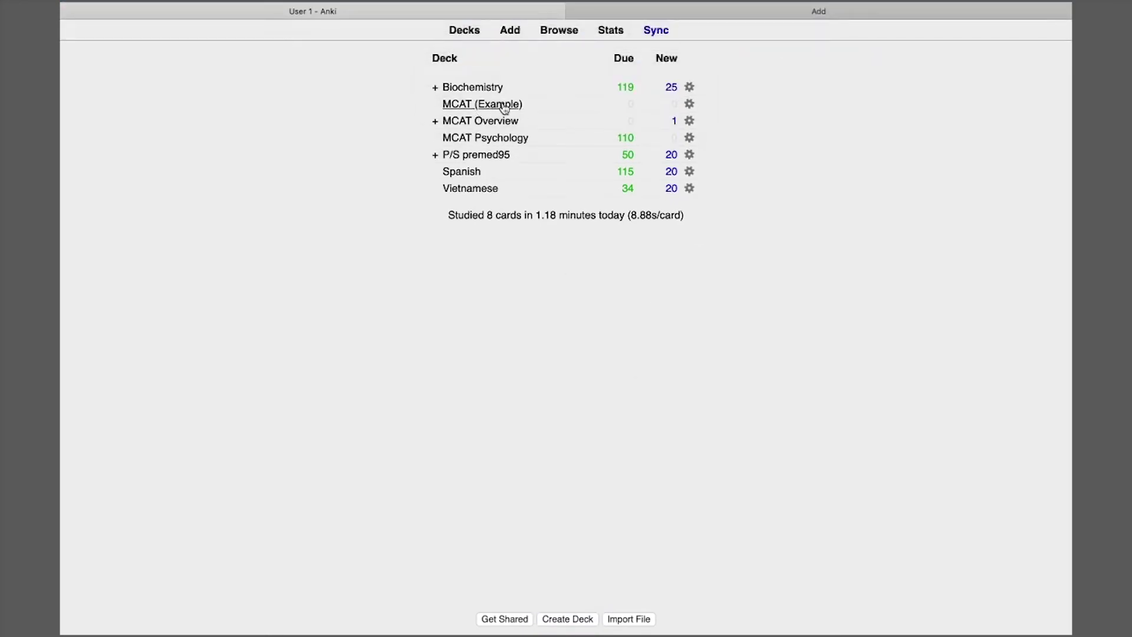
pyautogui.click(504, 106)
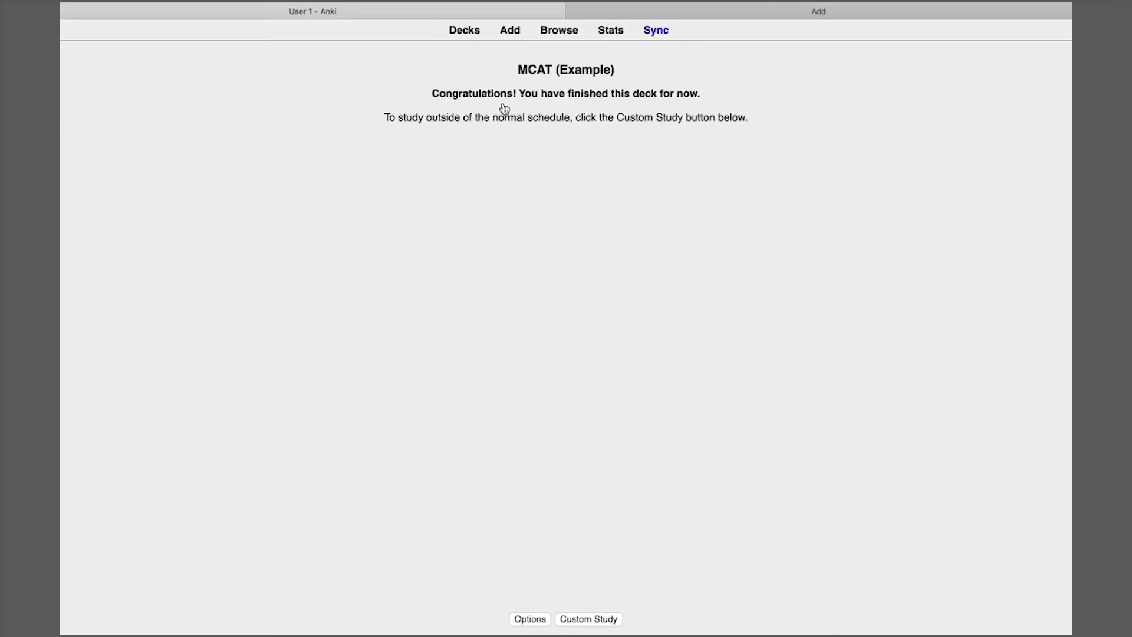
pyautogui.click(510, 31)
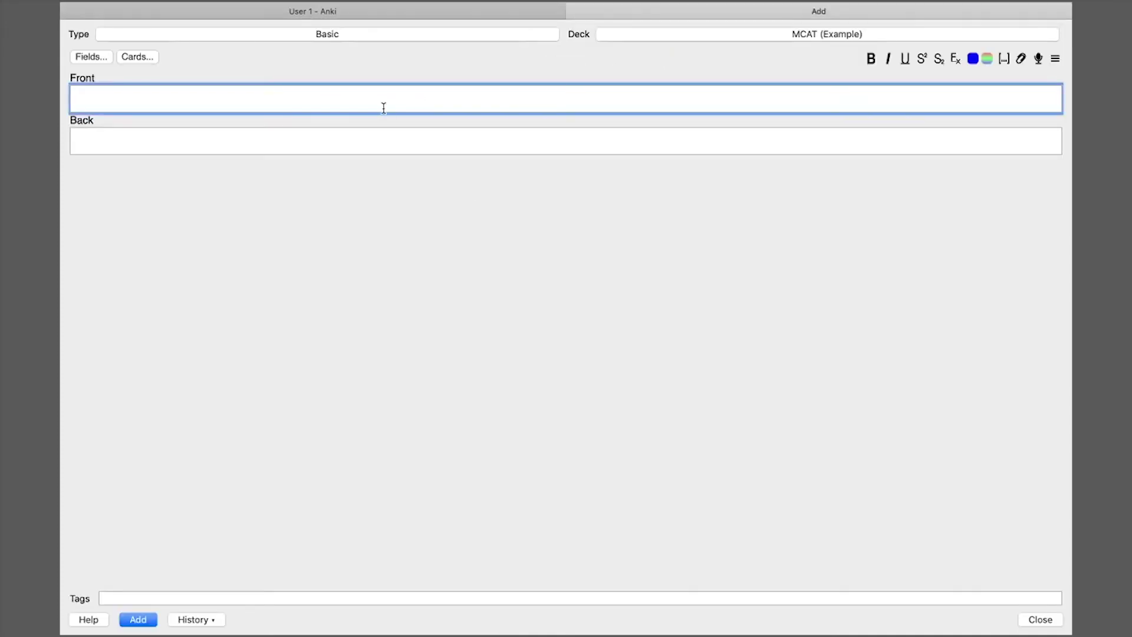
# - Add a Biology-tagged card 'What is the powerhouse of the cell?' answered Mitochondria
pyautogui.write('What is the powerhou')
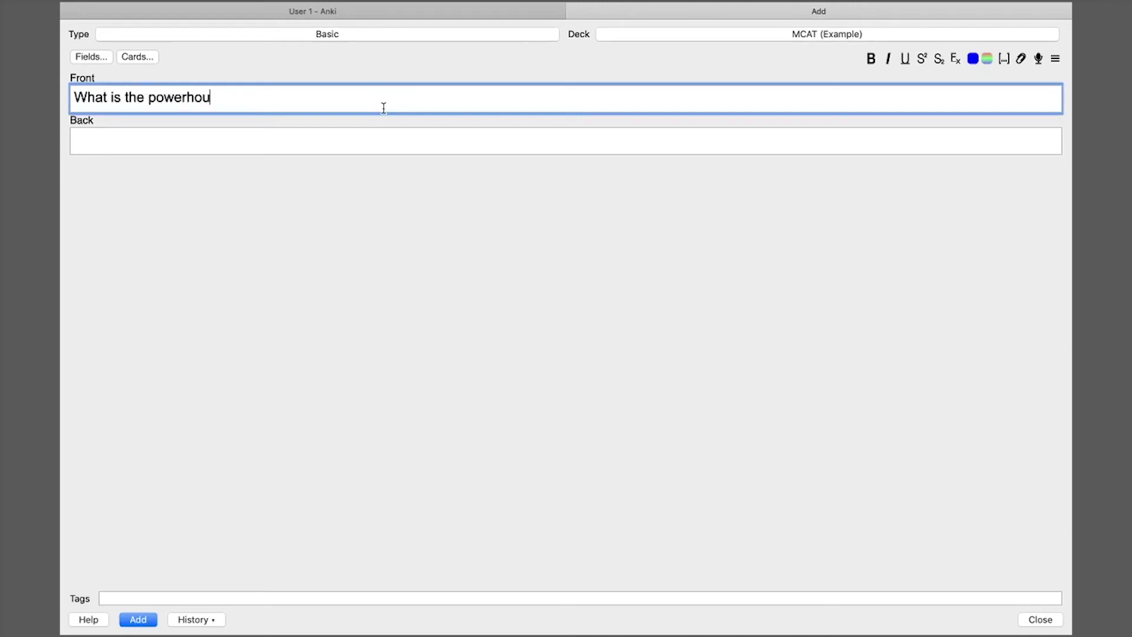
pyautogui.write('se of the cell?')
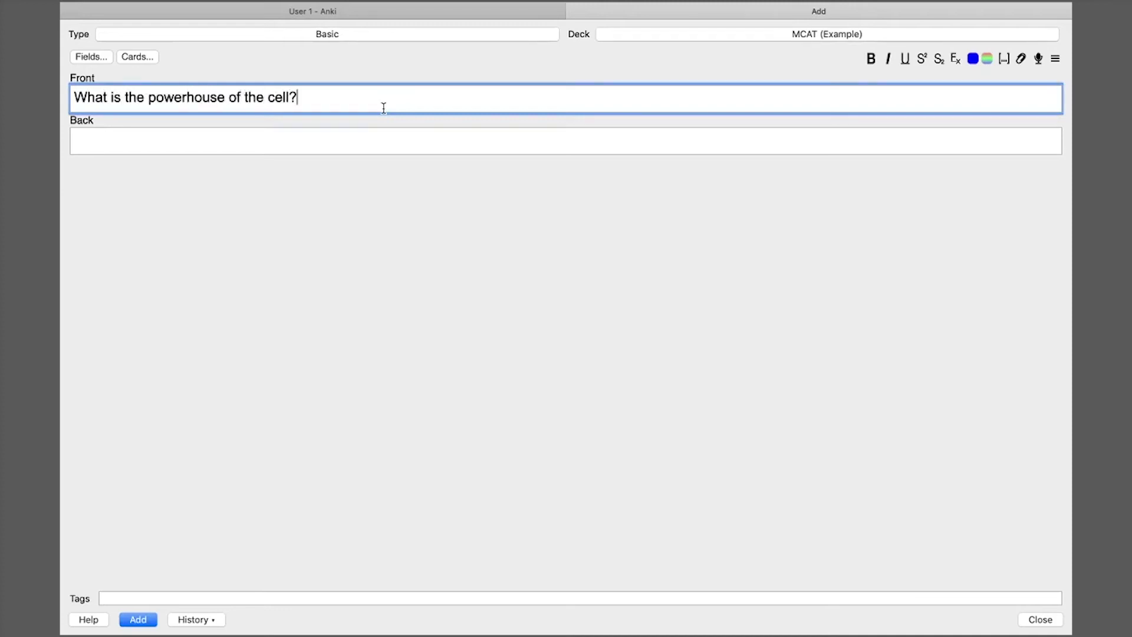
pyautogui.click(354, 135)
pyautogui.write('Mitochondria')
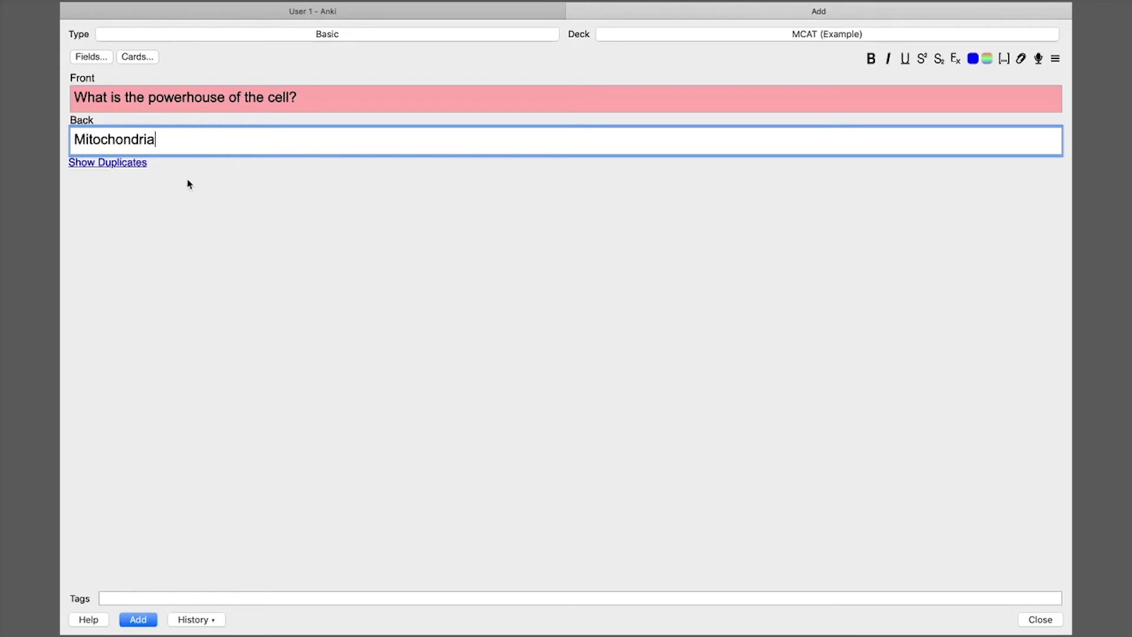
pyautogui.click(163, 595)
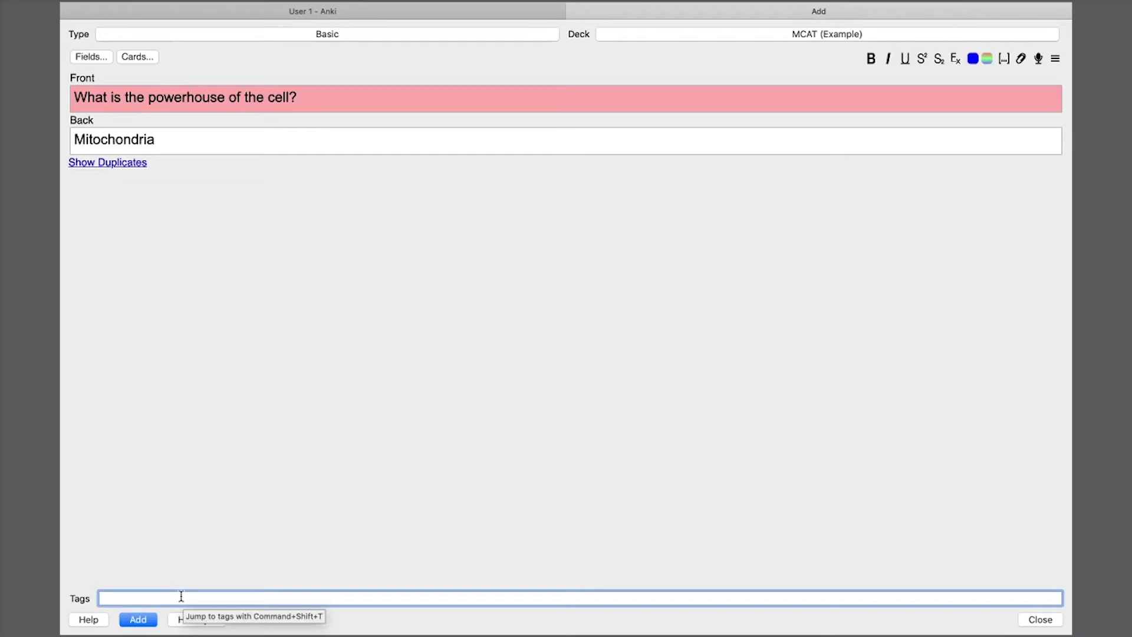
pyautogui.write('Biology')
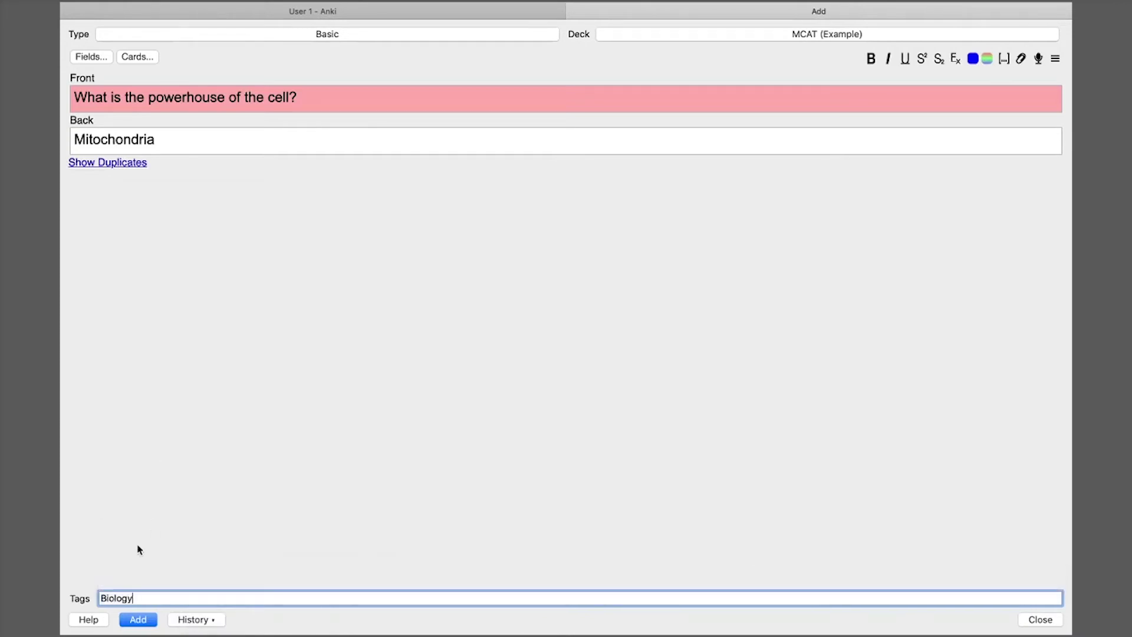
pyautogui.click(137, 618)
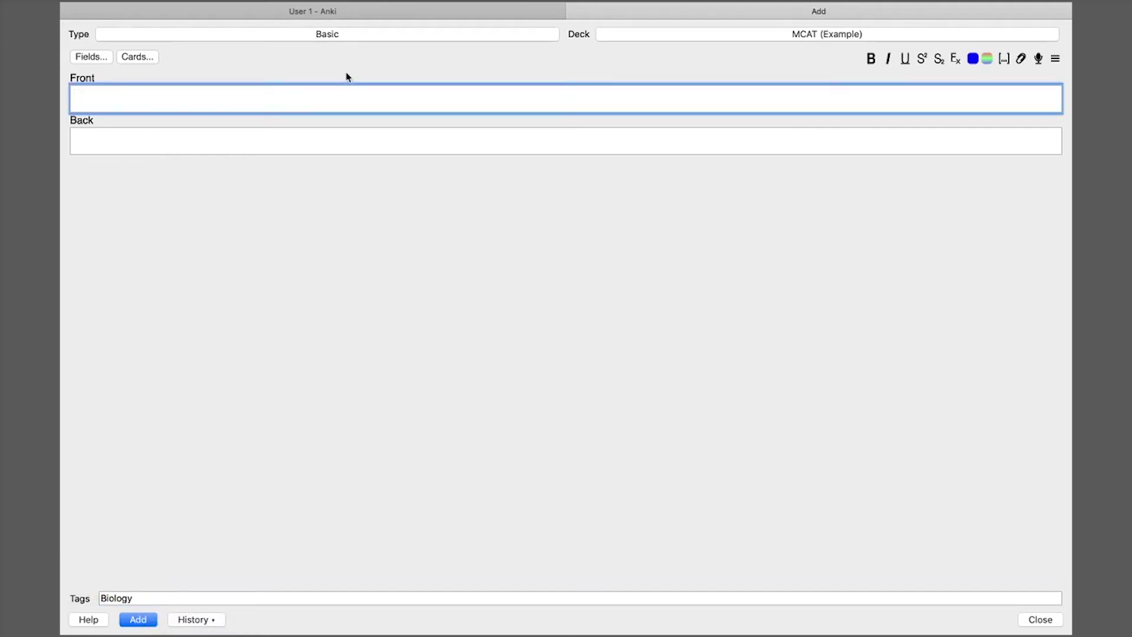
pyautogui.click(338, 39)
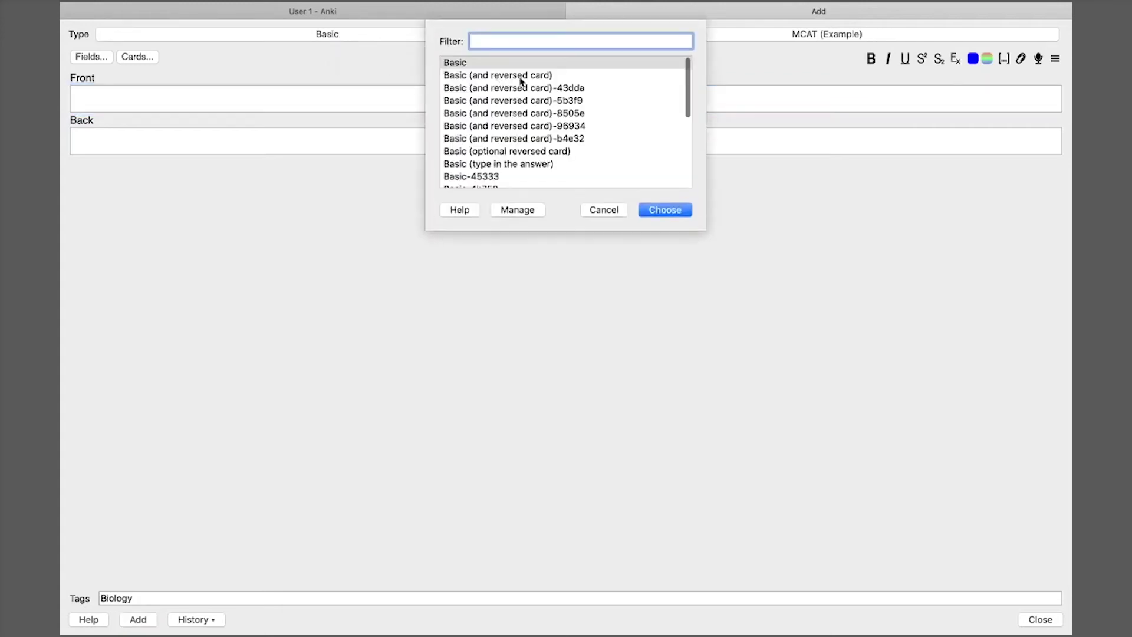
# - Add a Cloze card 'Mitochondria is the powerhouse of the cell!' with Mitochondria hidden
pyautogui.scroll(-5, 507, 112)
pyautogui.scroll(-3, 510, 123)
pyautogui.click(478, 117)
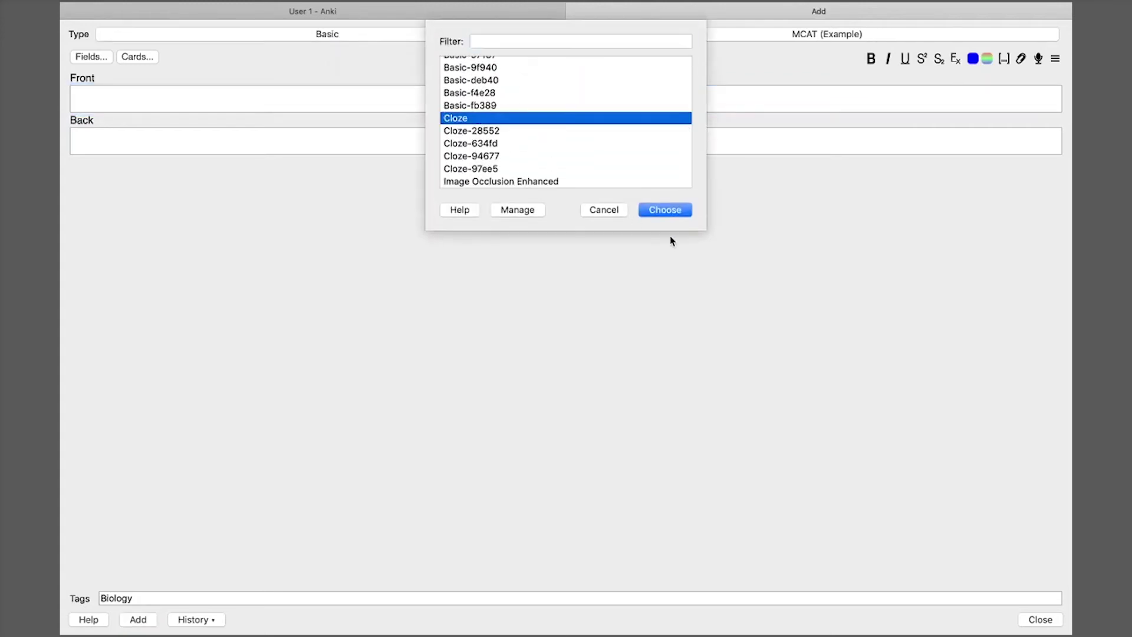
pyautogui.click(665, 210)
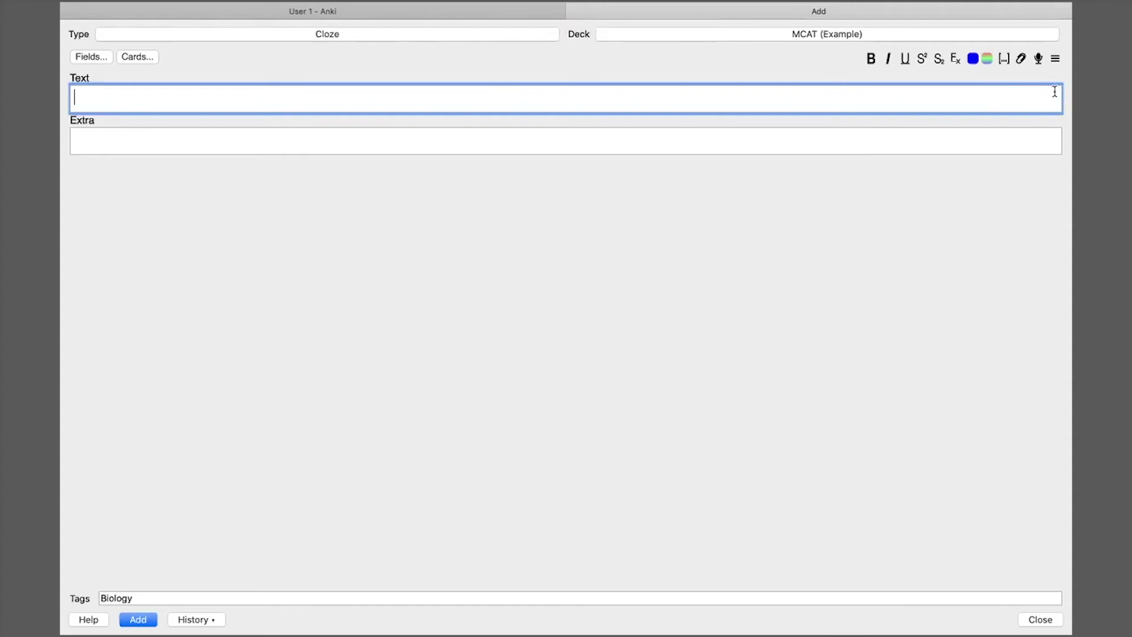
pyautogui.click(1005, 62)
pyautogui.write('Mitochondri')
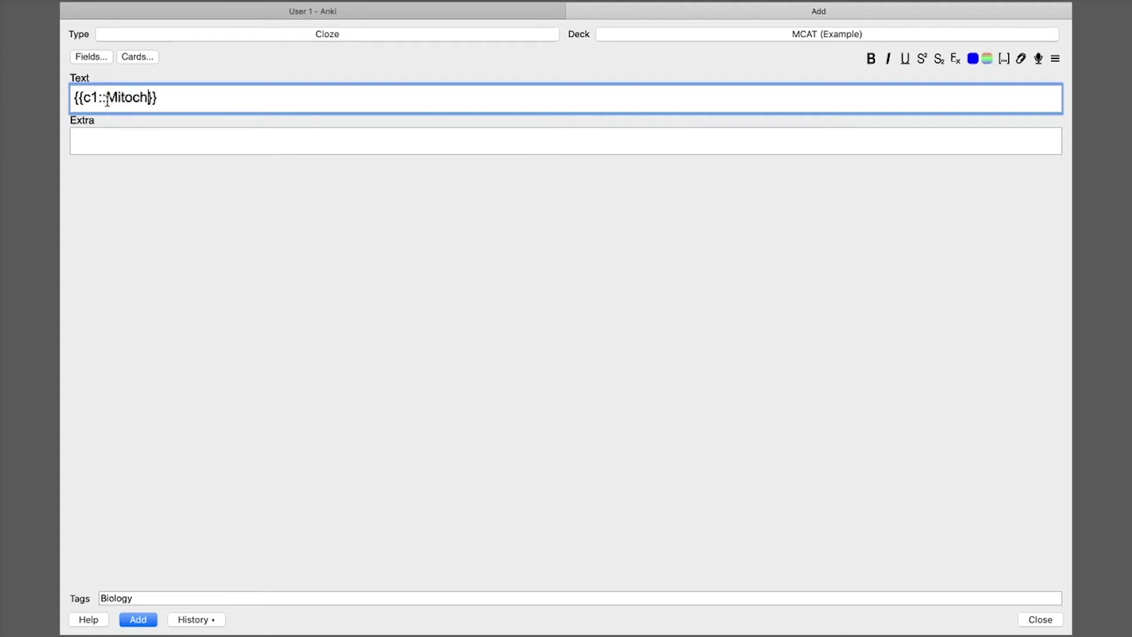
pyautogui.write('a')
pyautogui.click(235, 96)
pyautogui.write('is hte')
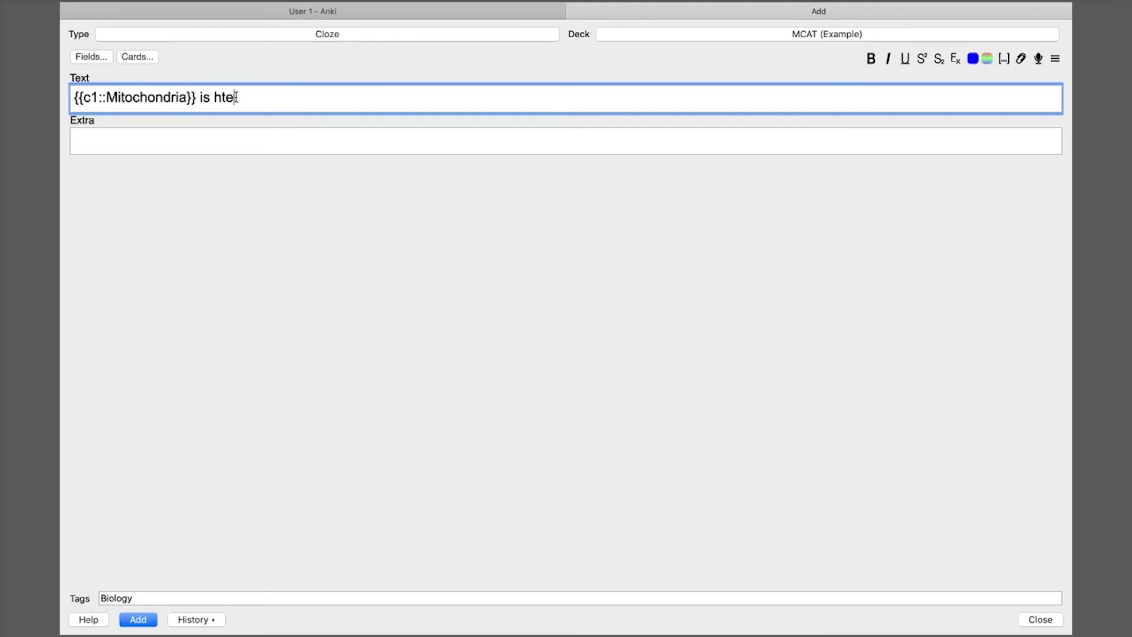
pyautogui.press('BackSpace')
pyautogui.press('BackSpace')
pyautogui.press('BackSpace')
pyautogui.write('the powerhouse of th ec')
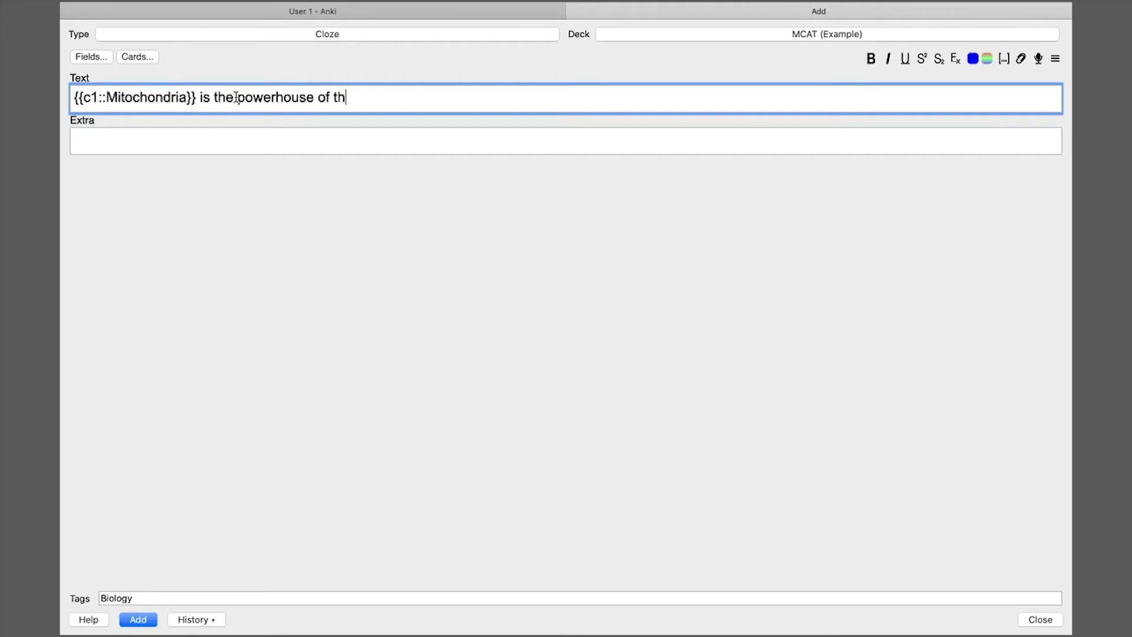
pyautogui.press('BackSpace')
pyautogui.press('BackSpace')
pyautogui.press('BackSpace')
pyautogui.write('e cell!')
pyautogui.click(141, 620)
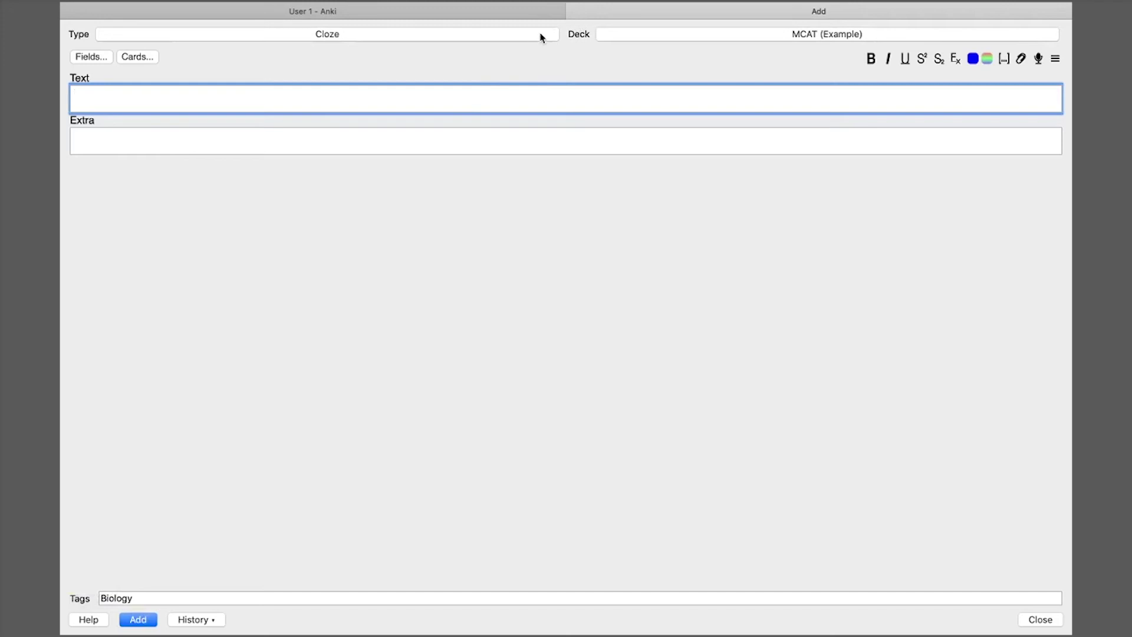
# - Return to the main window's deck list and open MCAT (Example)
pyautogui.click(423, 14)
pyautogui.click(464, 26)
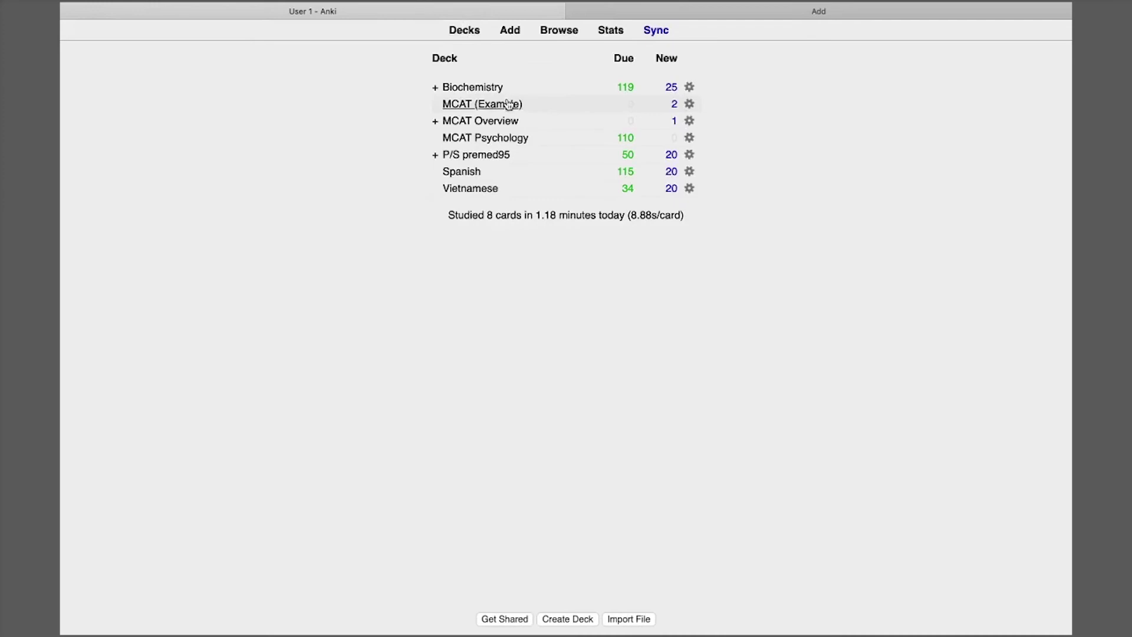
pyautogui.click(509, 104)
# - Study the MCAT (Example) cards, rating the first Again and the rest Good until finished
pyautogui.click(660, 123)
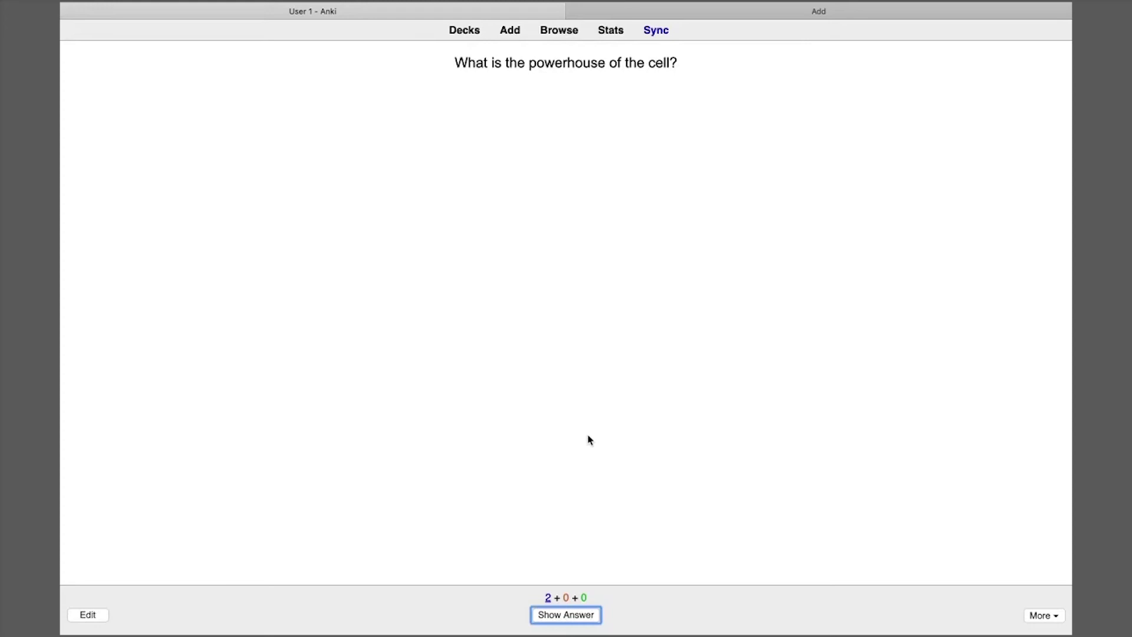
pyautogui.click(579, 619)
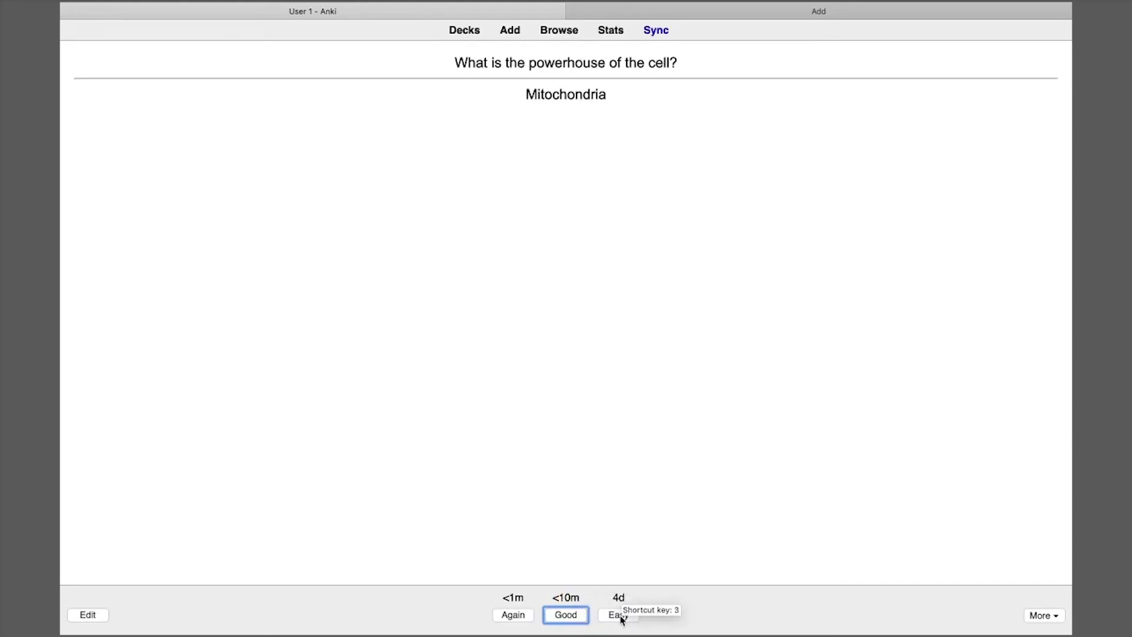
pyautogui.click(513, 616)
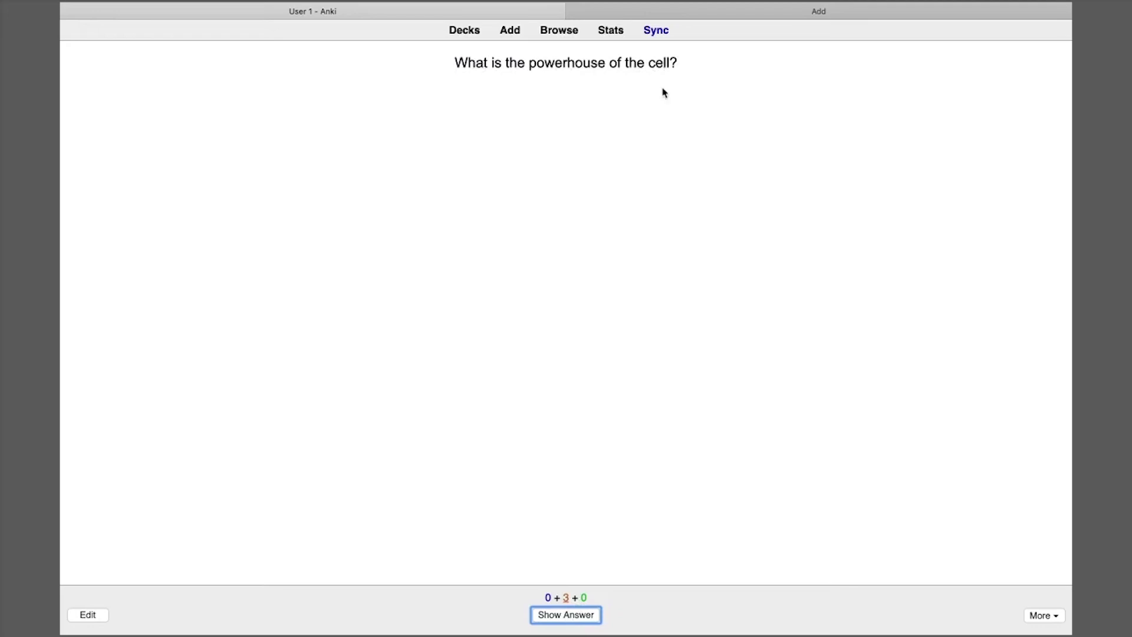
pyautogui.click(589, 614)
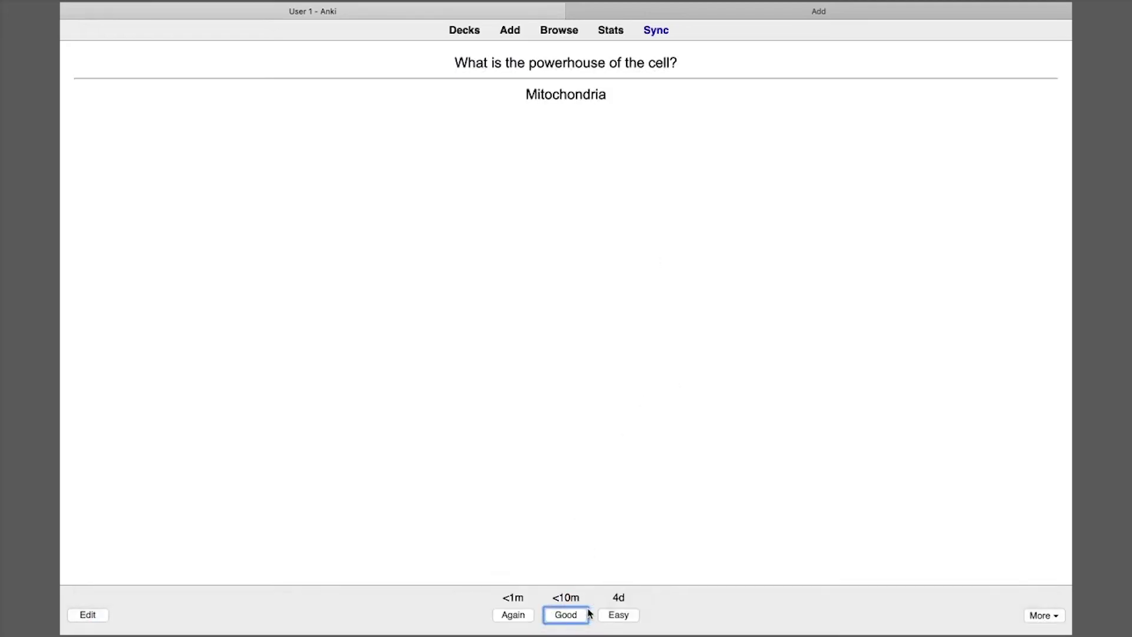
pyautogui.click(574, 616)
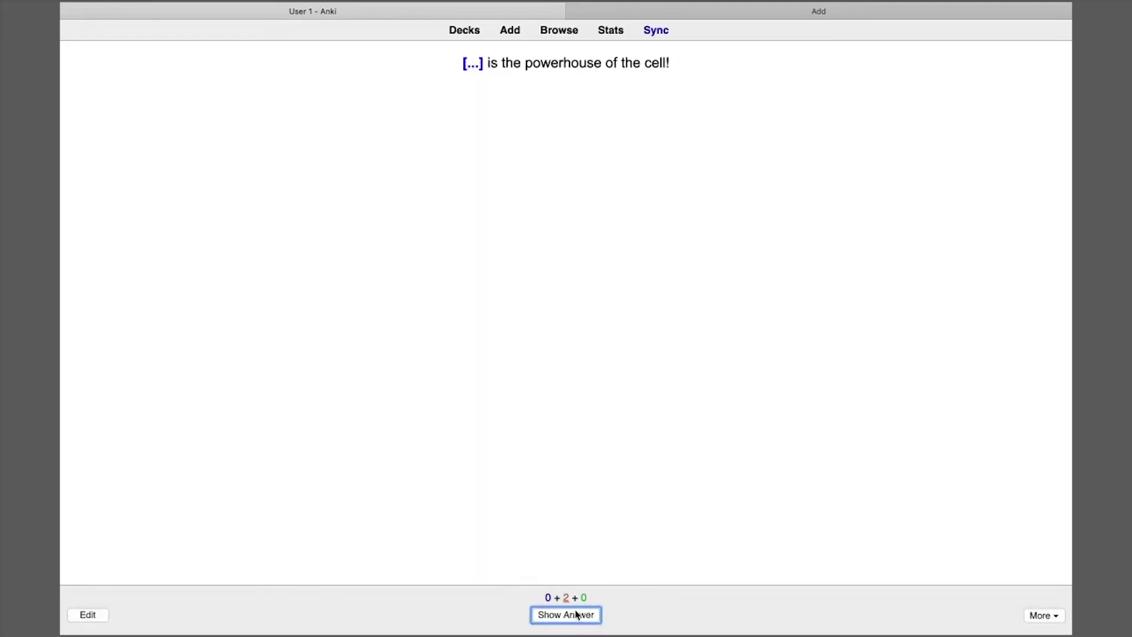
pyautogui.click(583, 615)
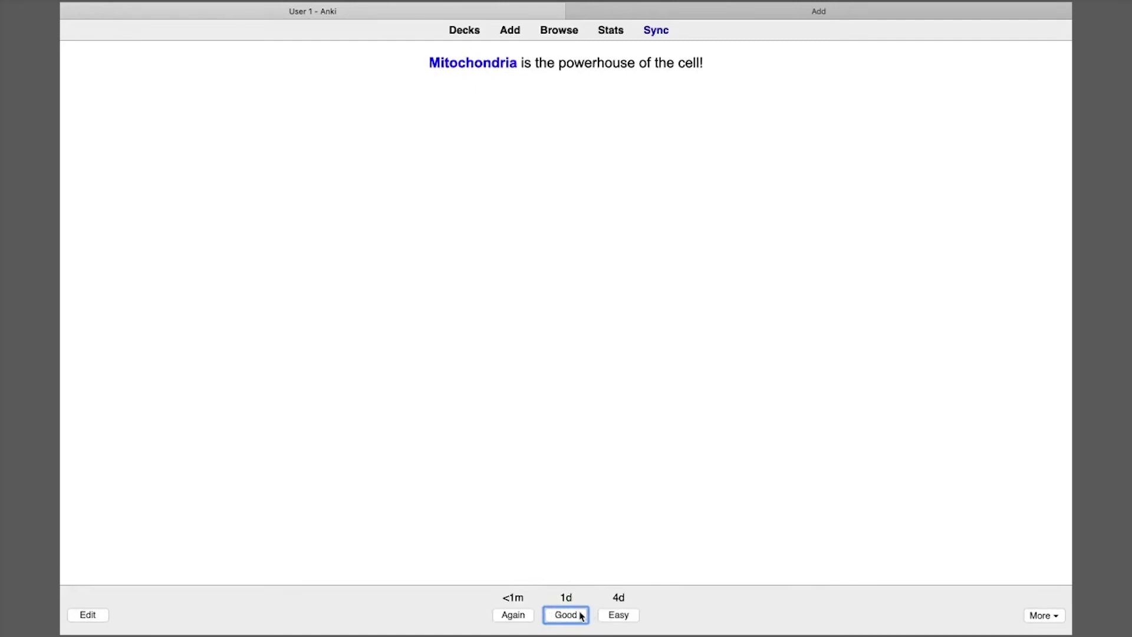
pyautogui.click(581, 615)
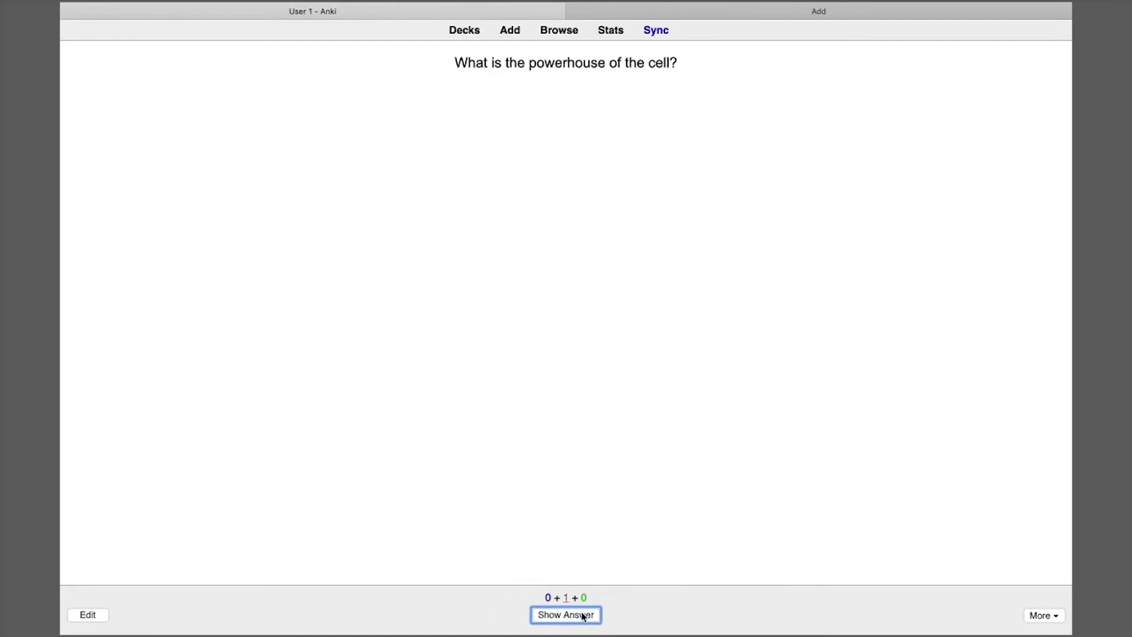
pyautogui.click(583, 616)
pyautogui.click(581, 615)
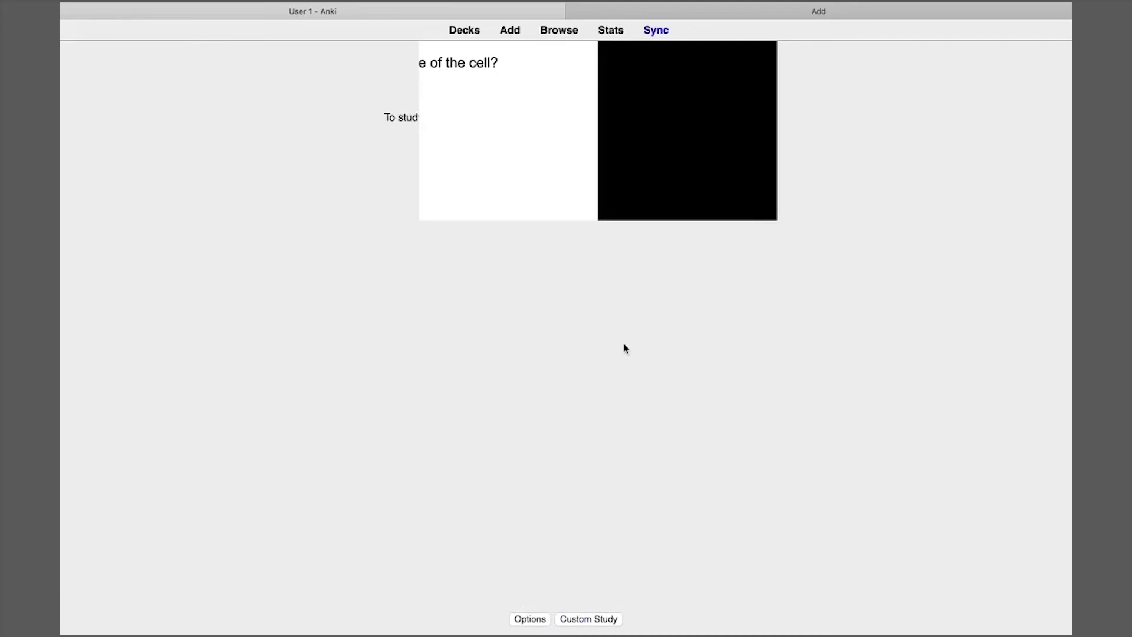
# - Go back to the deck list and reopen the MCAT (Example) deck
pyautogui.click(462, 30)
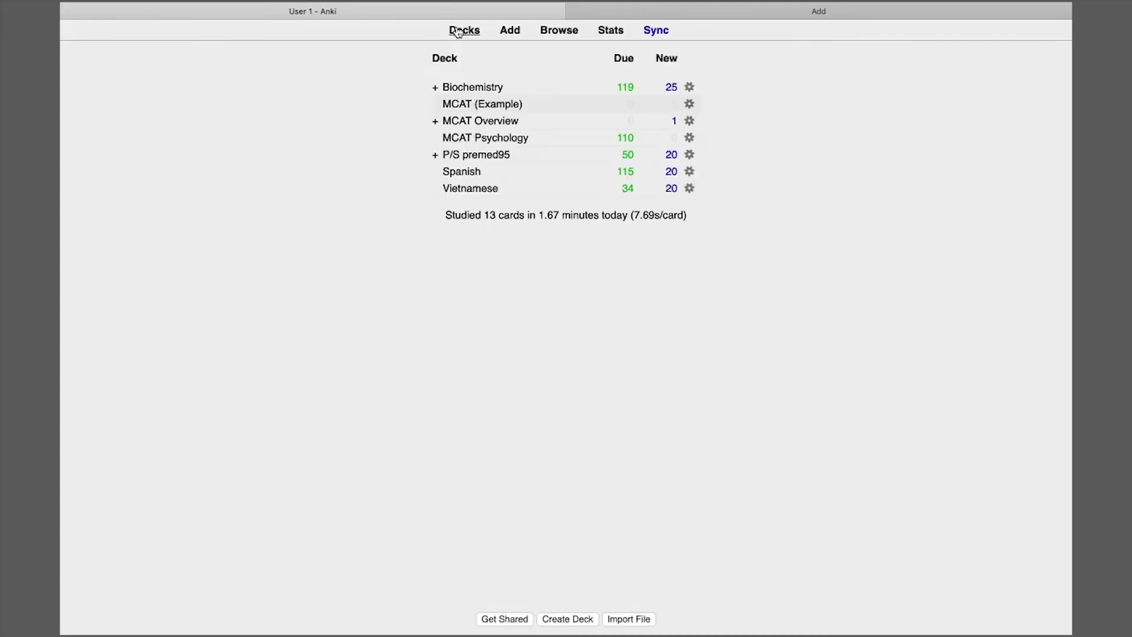
pyautogui.click(503, 103)
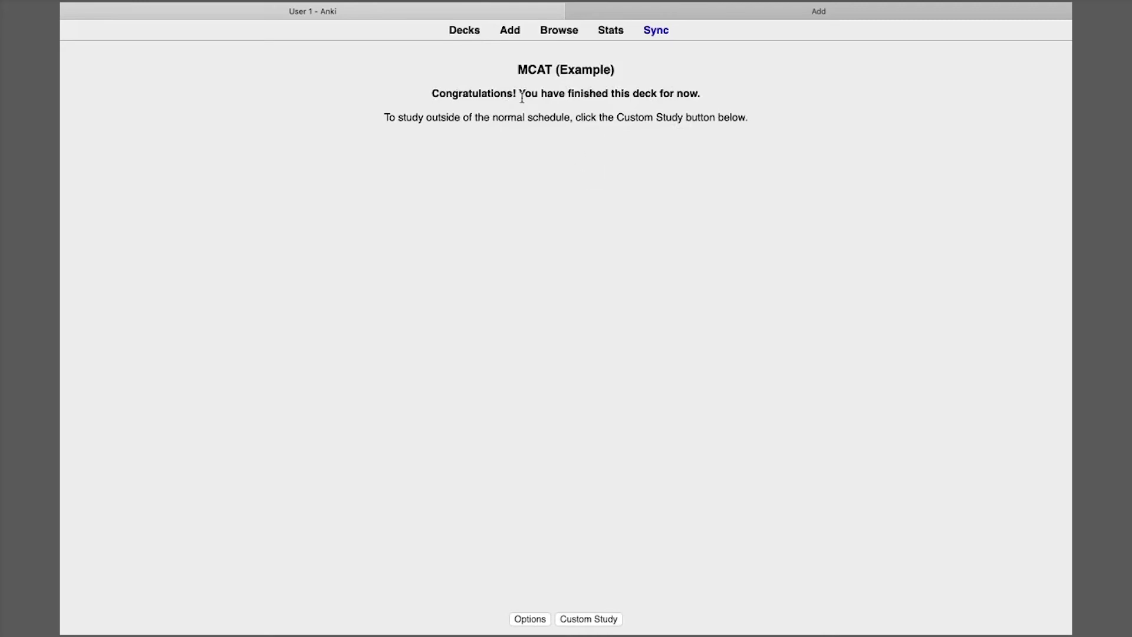
pyautogui.click(466, 32)
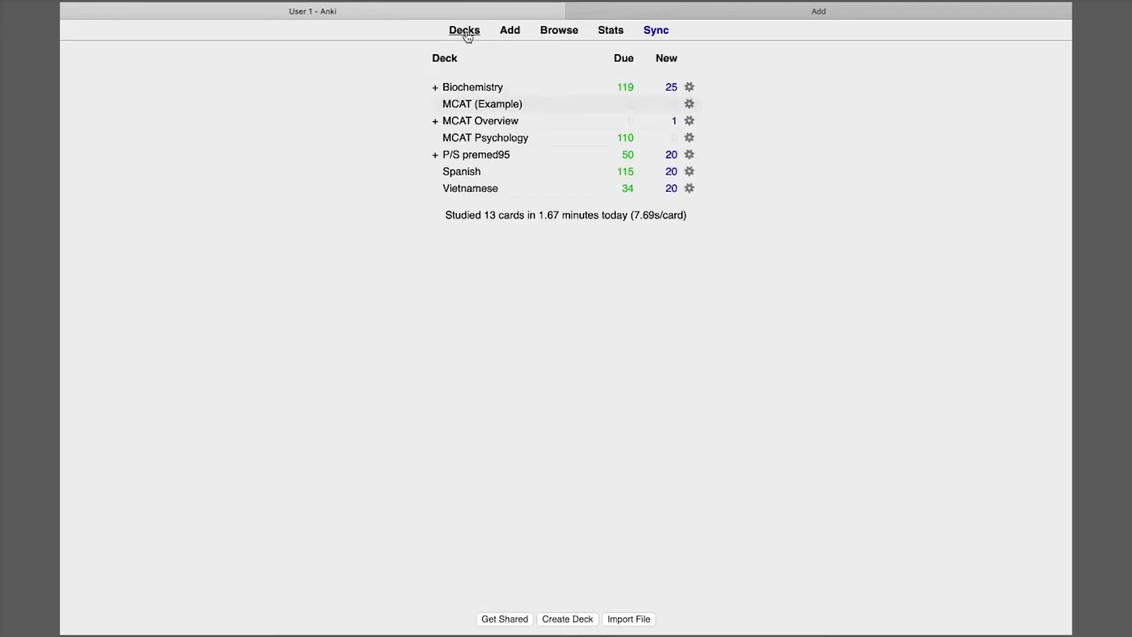
pyautogui.click(502, 105)
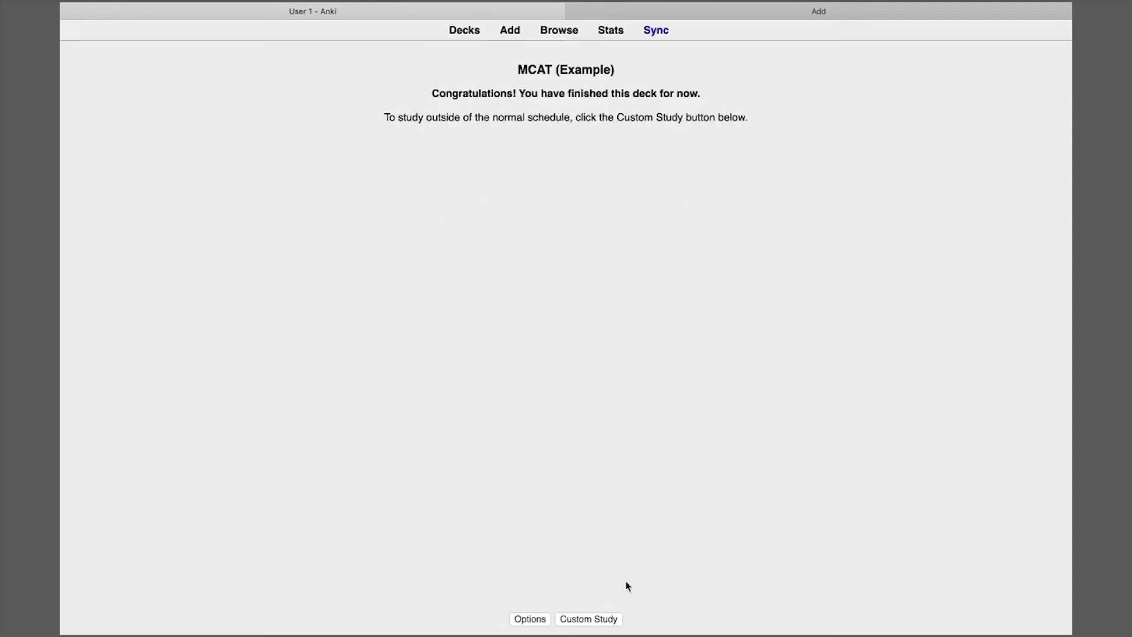
# - Set up custom study by card state or tag: 1000 cards, all cards in random order
pyautogui.click(606, 622)
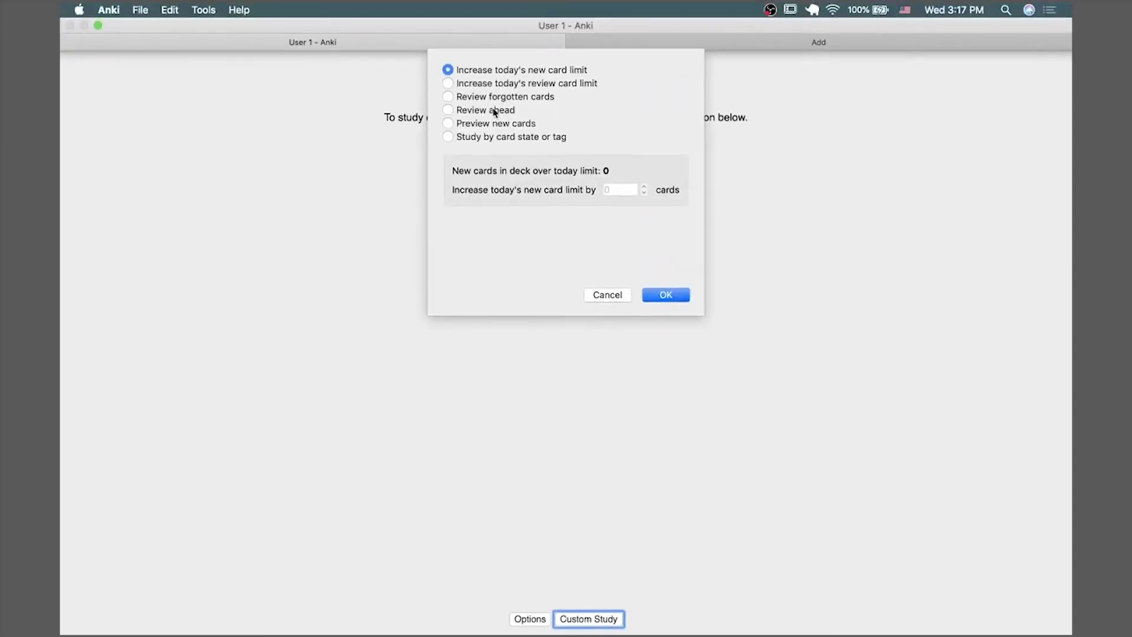
pyautogui.click(479, 109)
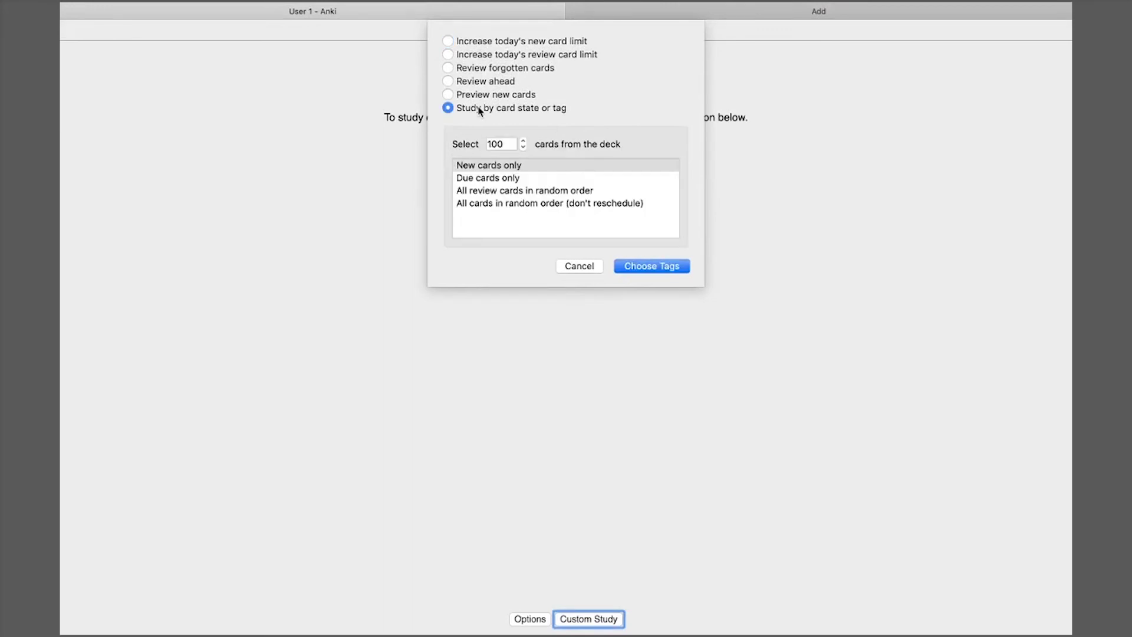
pyautogui.click(501, 143)
pyautogui.doubleClick(502, 143)
pyautogui.write('10000')
pyautogui.click(505, 204)
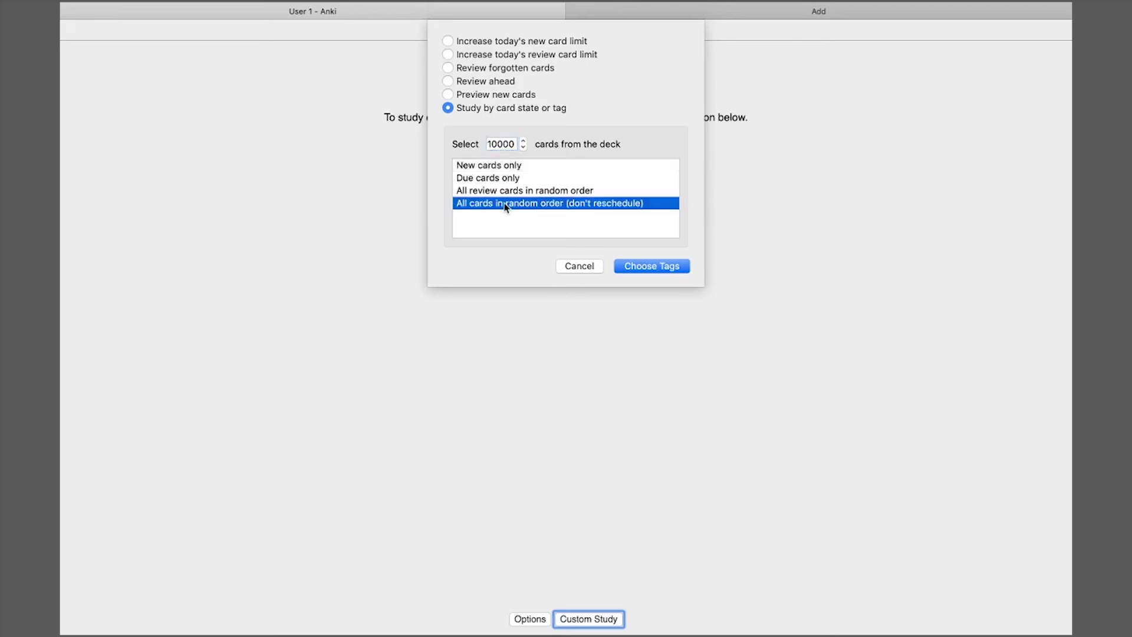
# - Leave the Biology tag unrequired and confirm the selective study settings
pyautogui.click(646, 267)
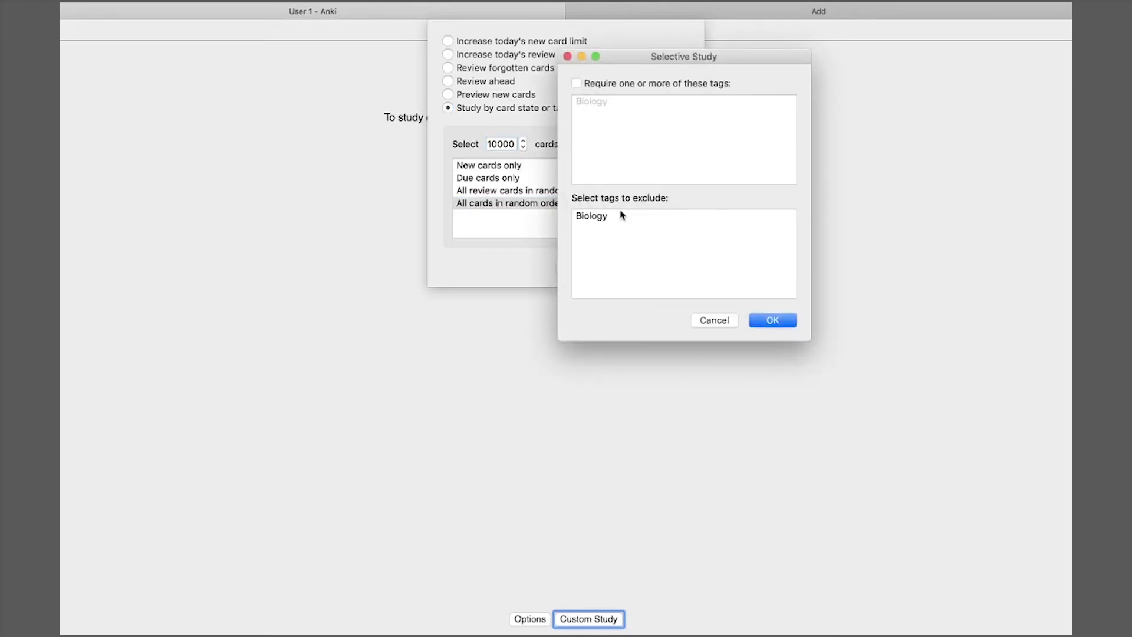
pyautogui.click(577, 83)
pyautogui.click(590, 105)
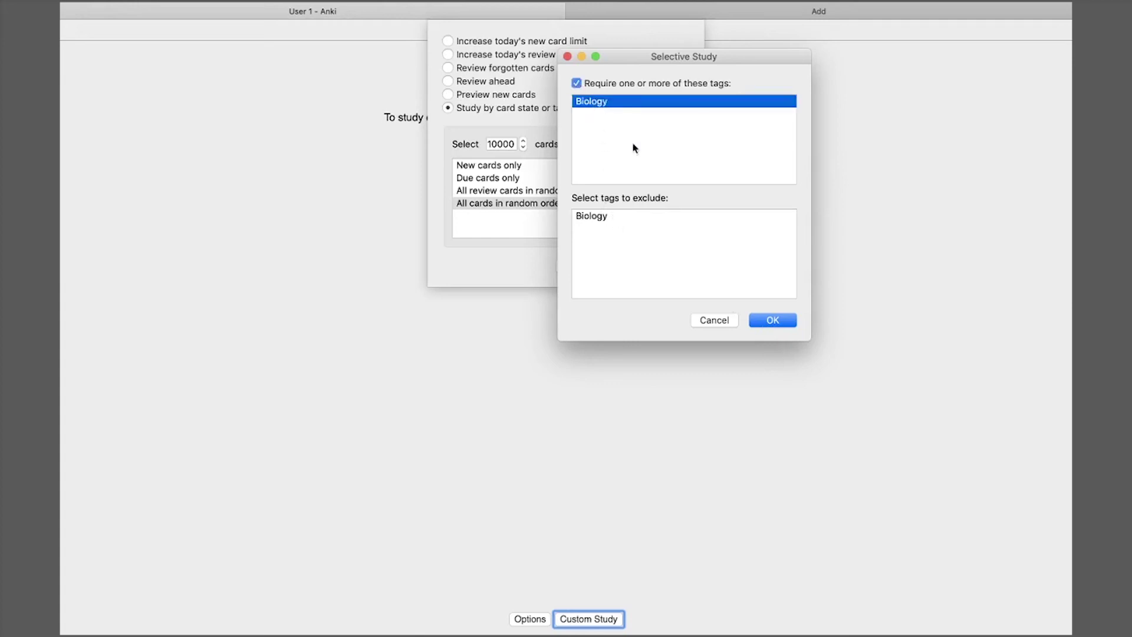
pyautogui.click(577, 84)
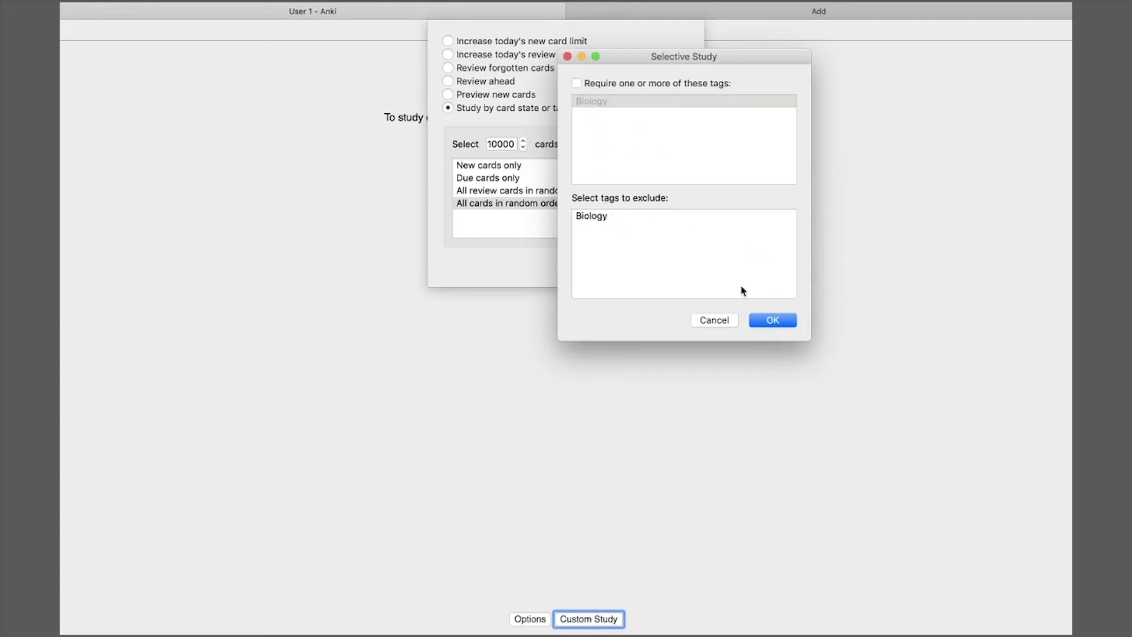
pyautogui.click(775, 320)
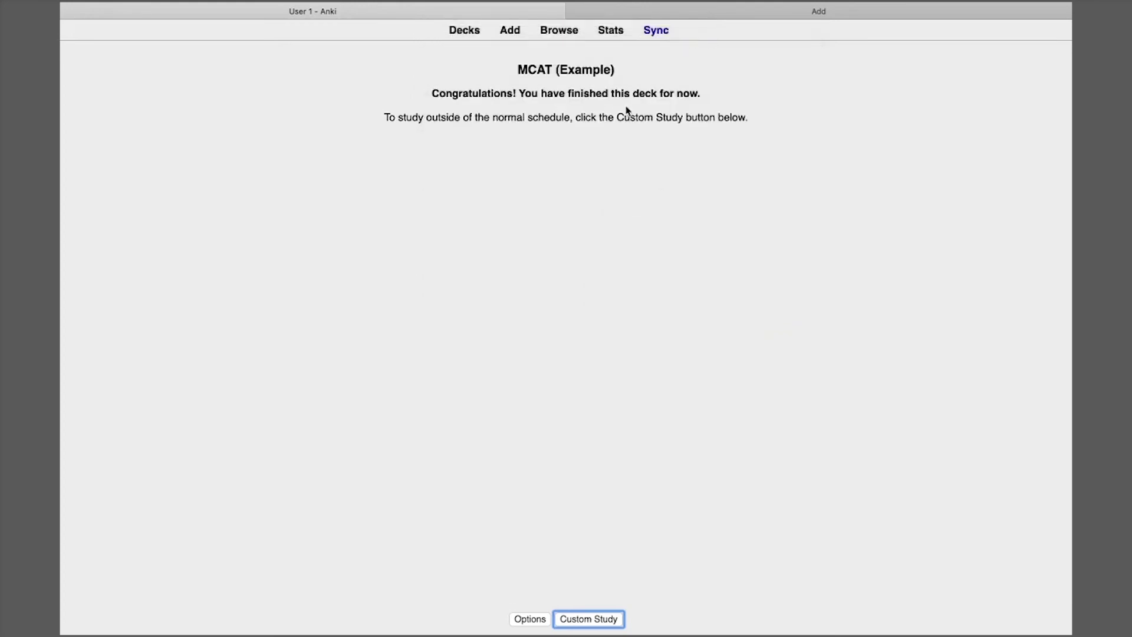
# - Review the Custom Study Session cards, rating the powerhouse card Good, then delete that deck
pyautogui.click(465, 31)
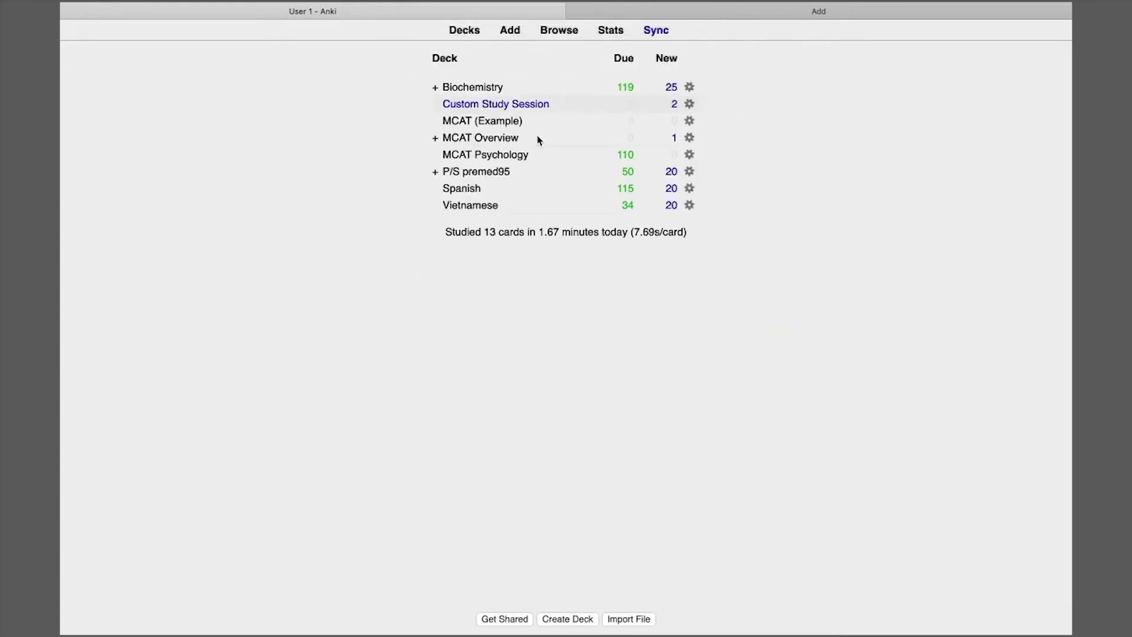
pyautogui.click(488, 104)
pyautogui.click(635, 153)
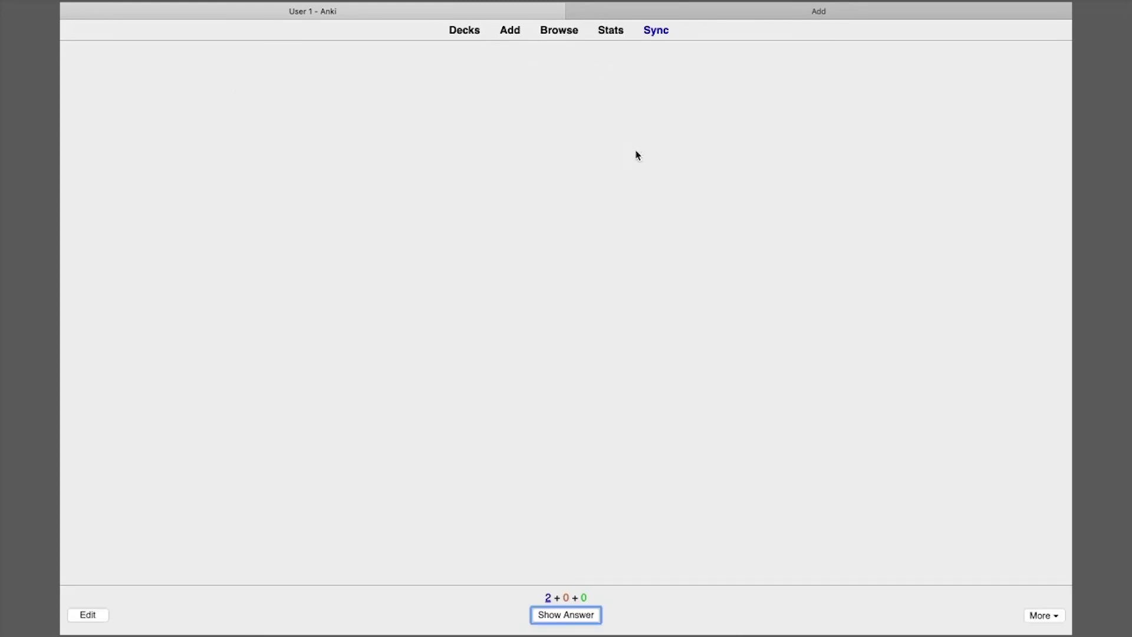
pyautogui.click(586, 614)
pyautogui.click(595, 613)
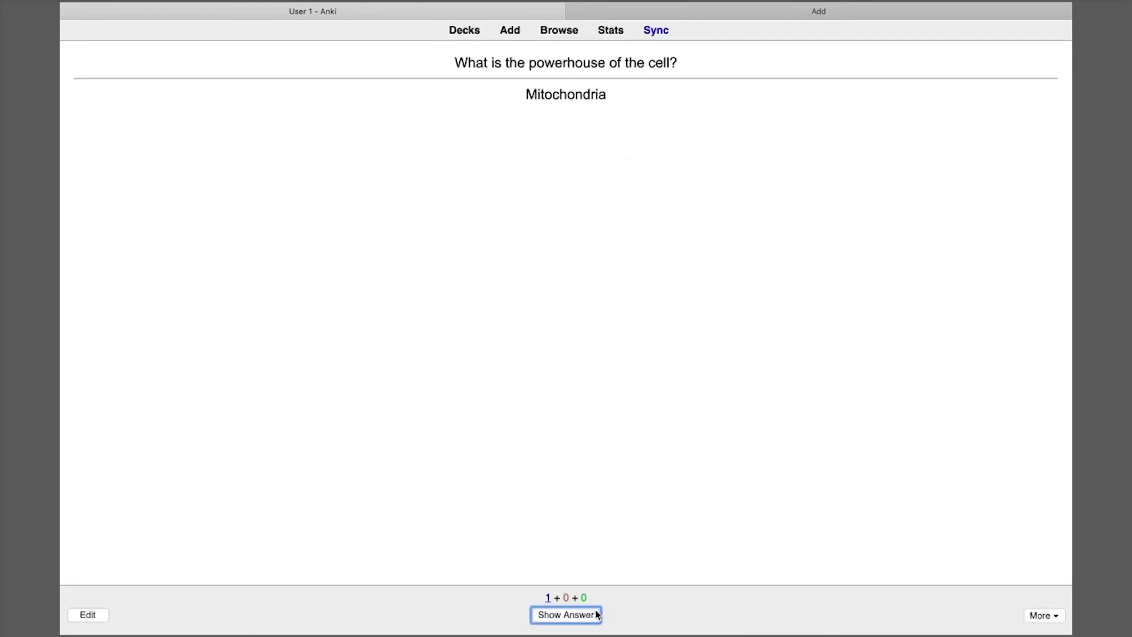
pyautogui.click(595, 616)
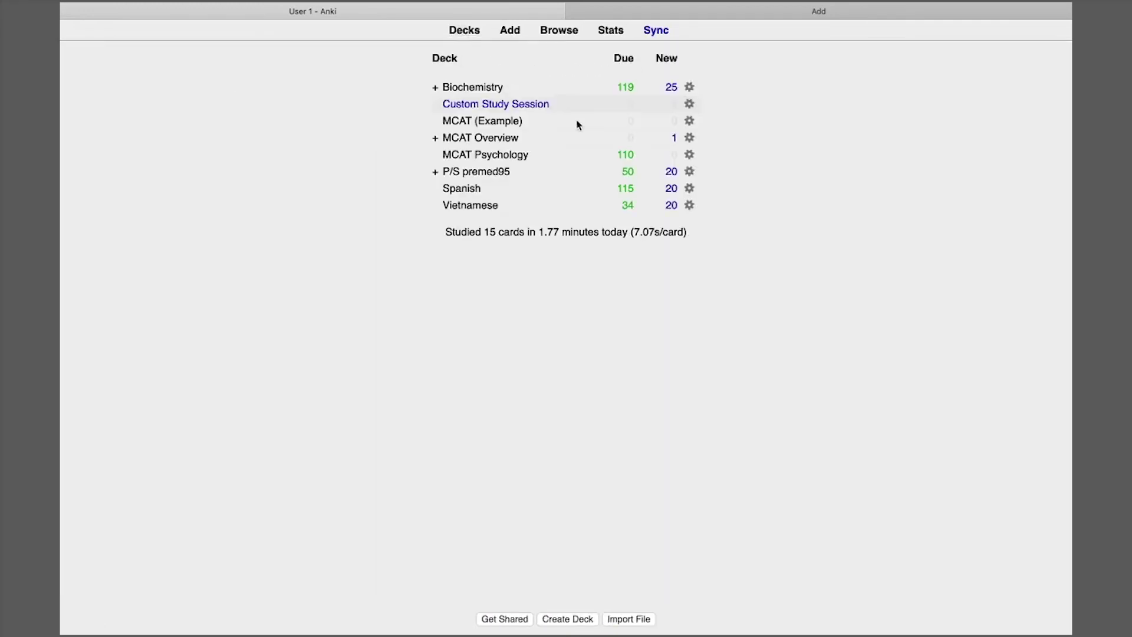
pyautogui.click(692, 102)
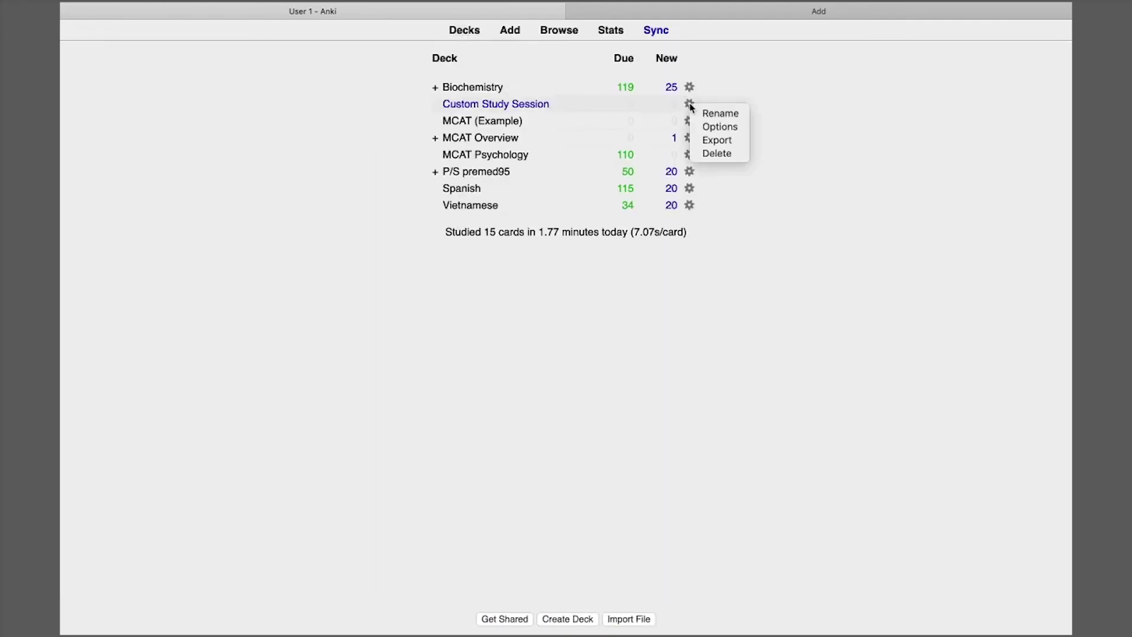
pyautogui.click(718, 155)
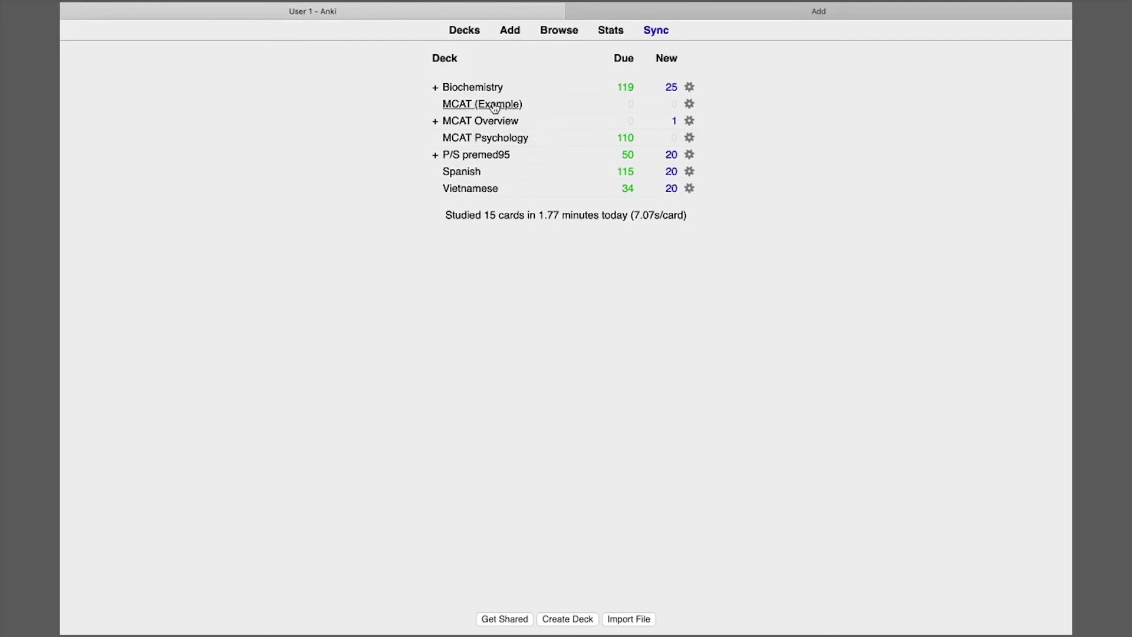
# - In MCAT (Example)'s Default options, set 30 new cards/day and 50 maximum reviews/day
pyautogui.click(690, 105)
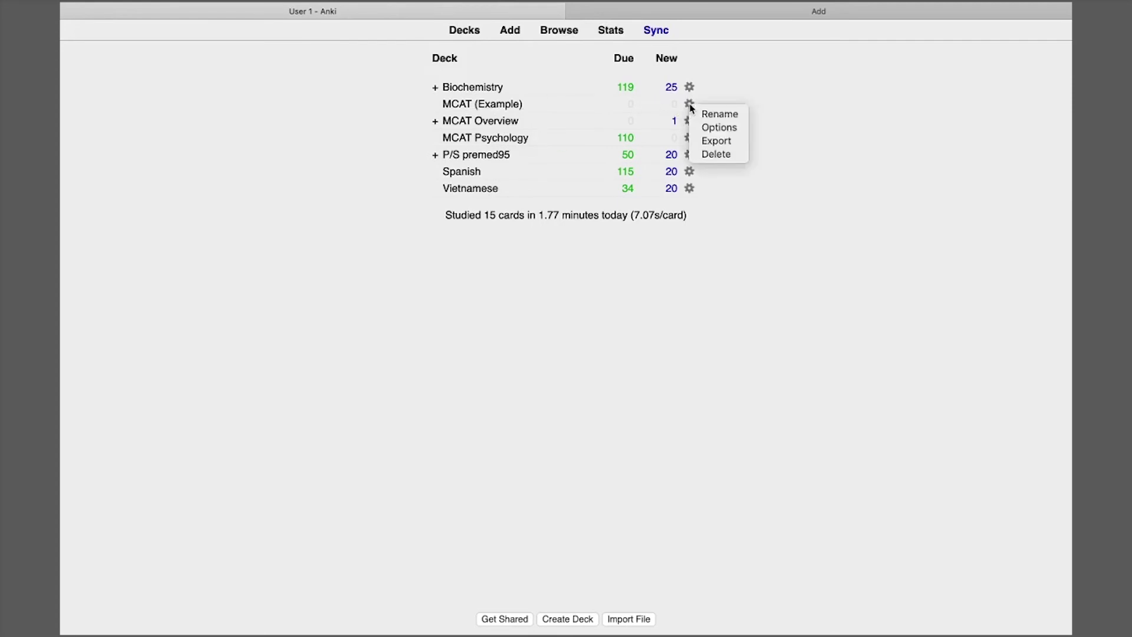
pyautogui.click(731, 129)
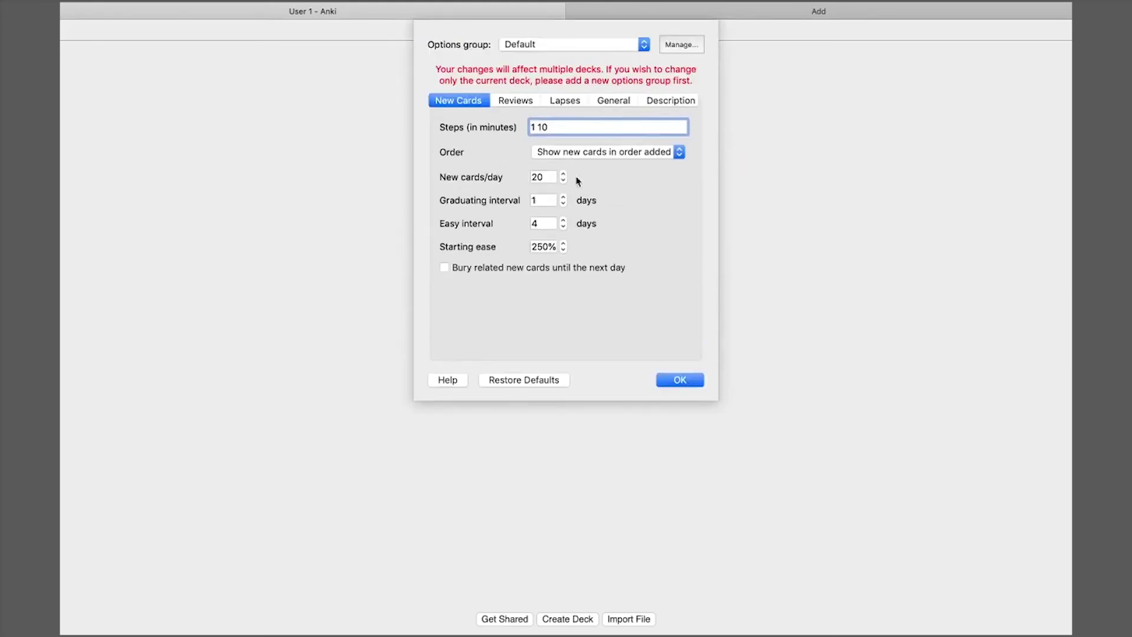
pyautogui.click(552, 176)
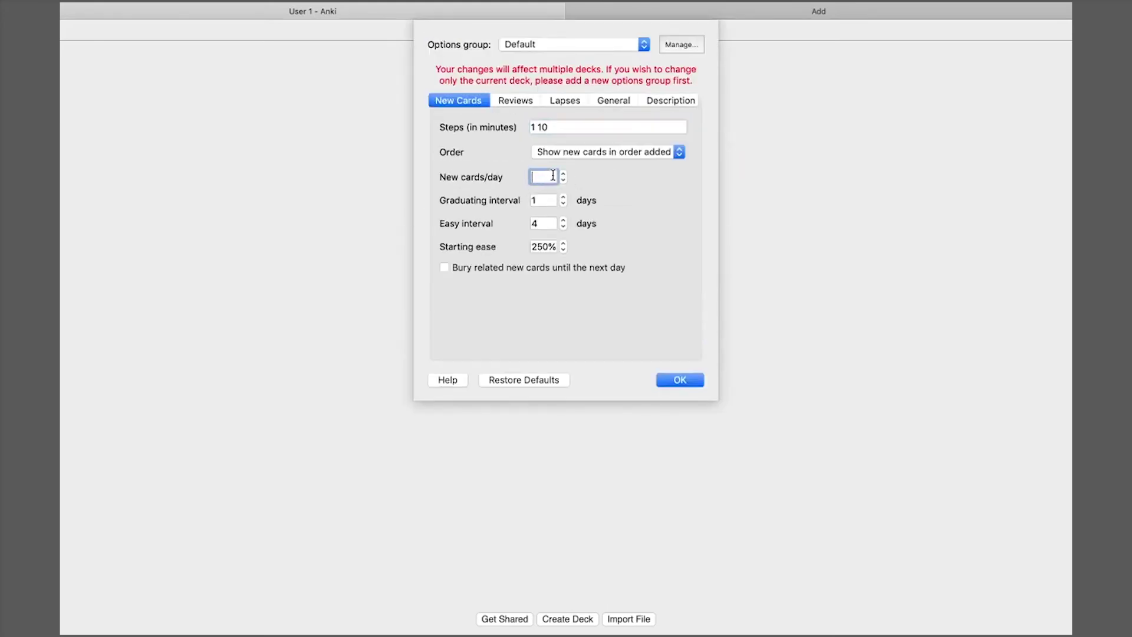
pyautogui.click(517, 99)
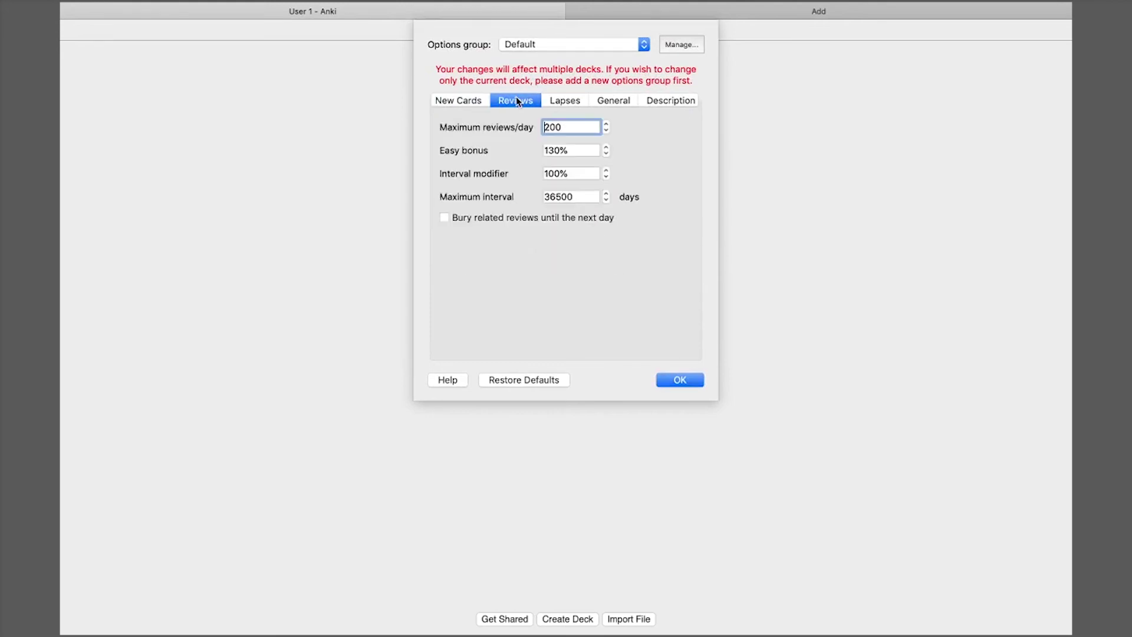
pyautogui.doubleClick(566, 126)
pyautogui.write('50')
pyautogui.click(700, 384)
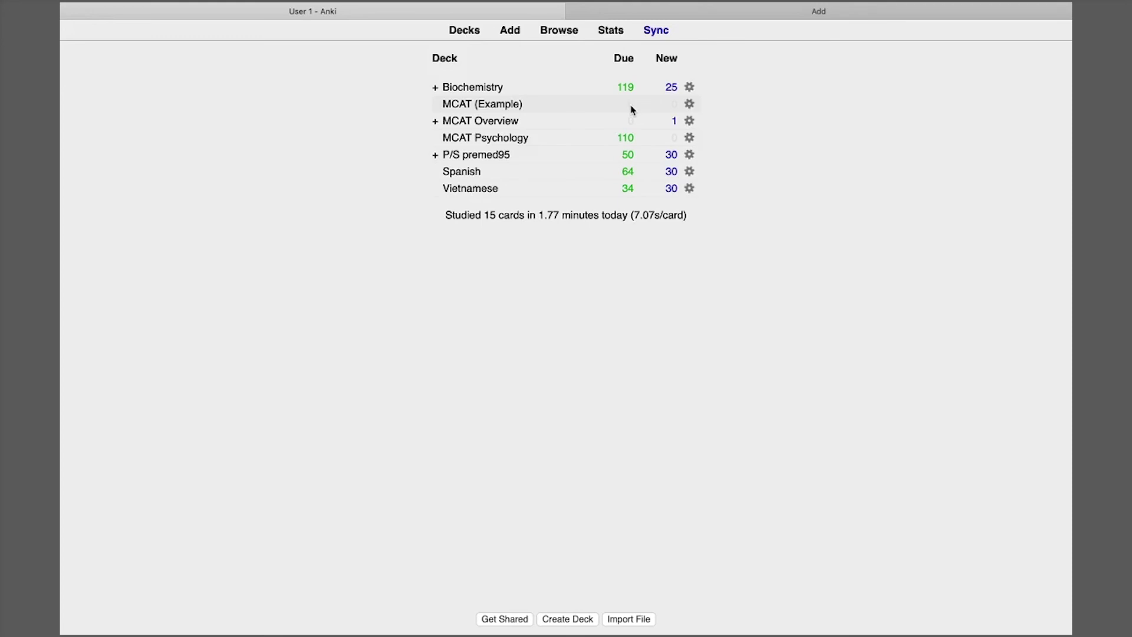
pyautogui.click(560, 31)
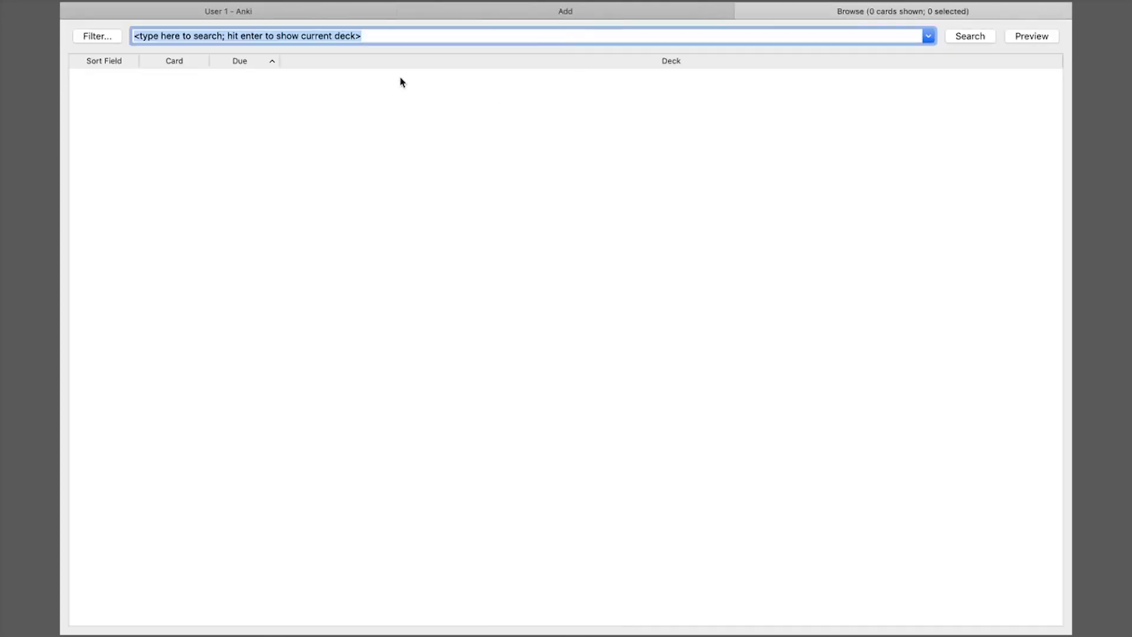
# - Filter the browser to the 67 cards of P/S premed95::P/S 6A: Sensing the Environment
pyautogui.click(85, 37)
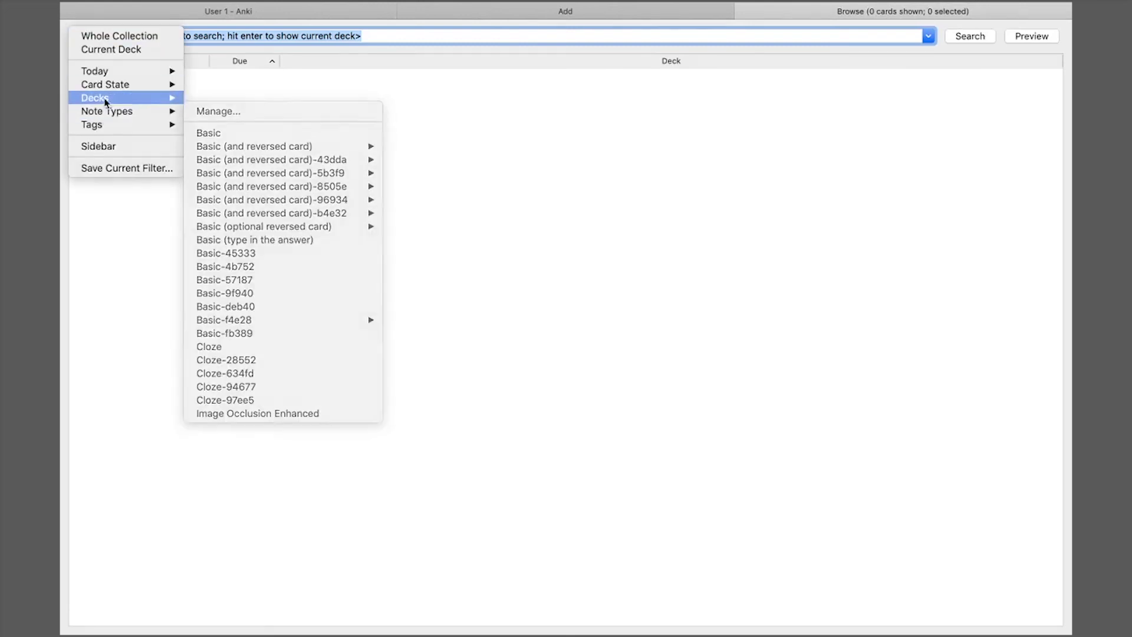
pyautogui.moveTo(125, 105)
pyautogui.moveTo(240, 151)
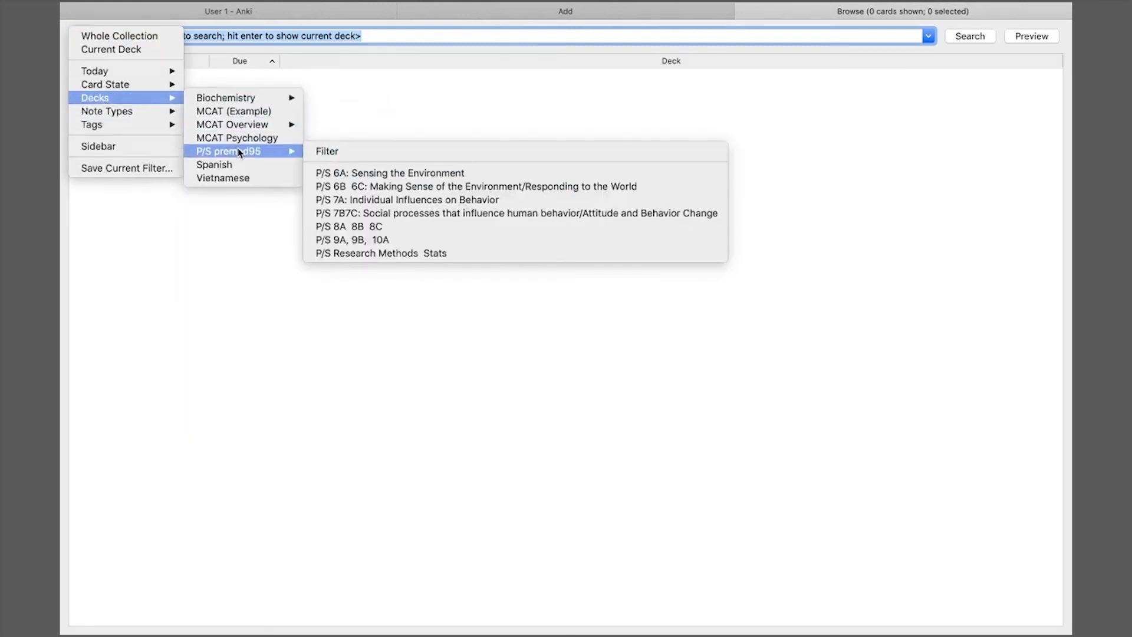
pyautogui.click(328, 155)
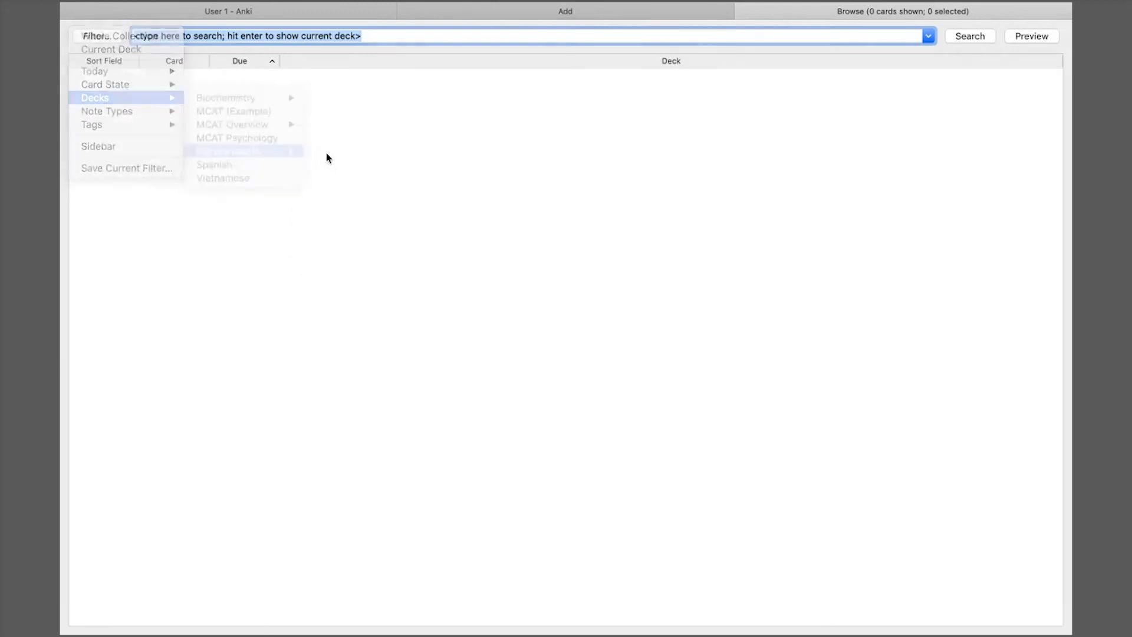
pyautogui.click(109, 39)
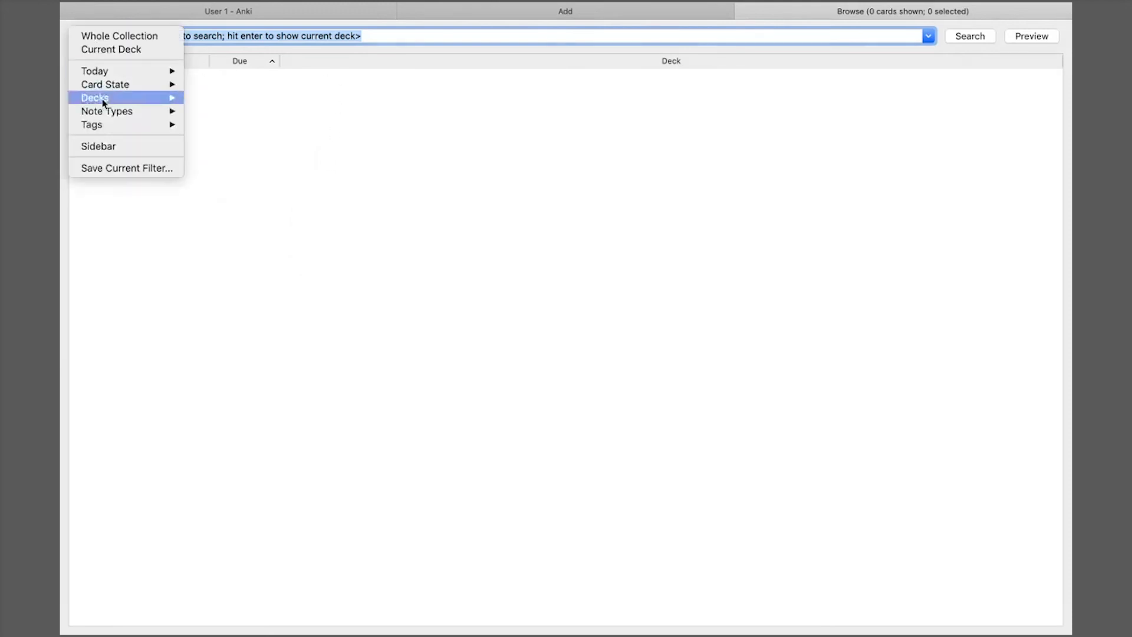
pyautogui.moveTo(109, 99)
pyautogui.moveTo(240, 151)
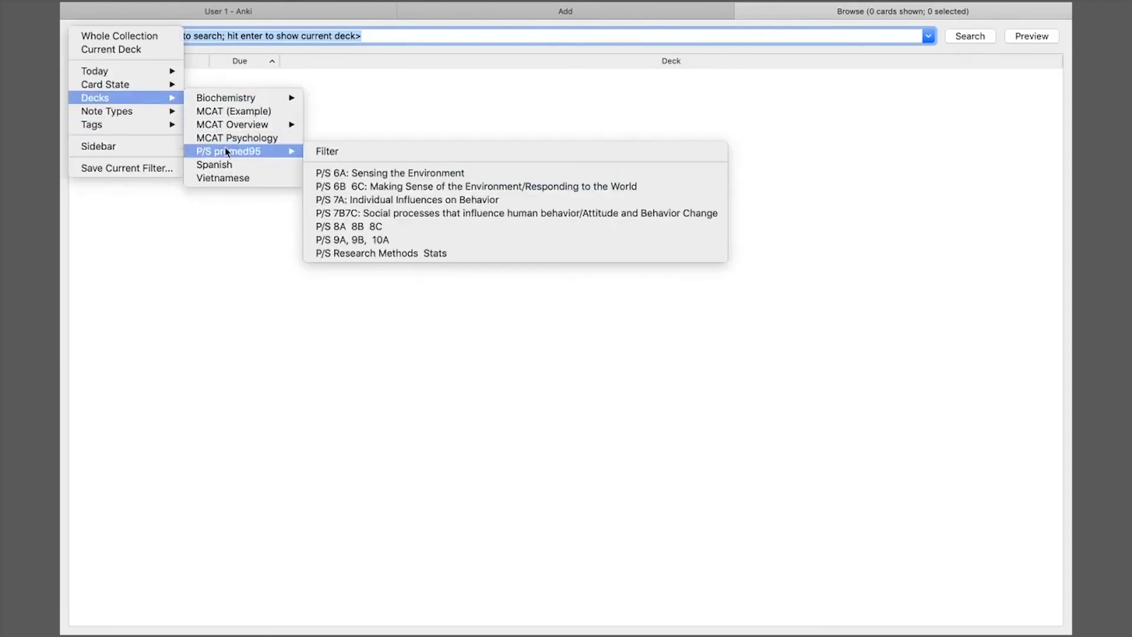
pyautogui.click(345, 171)
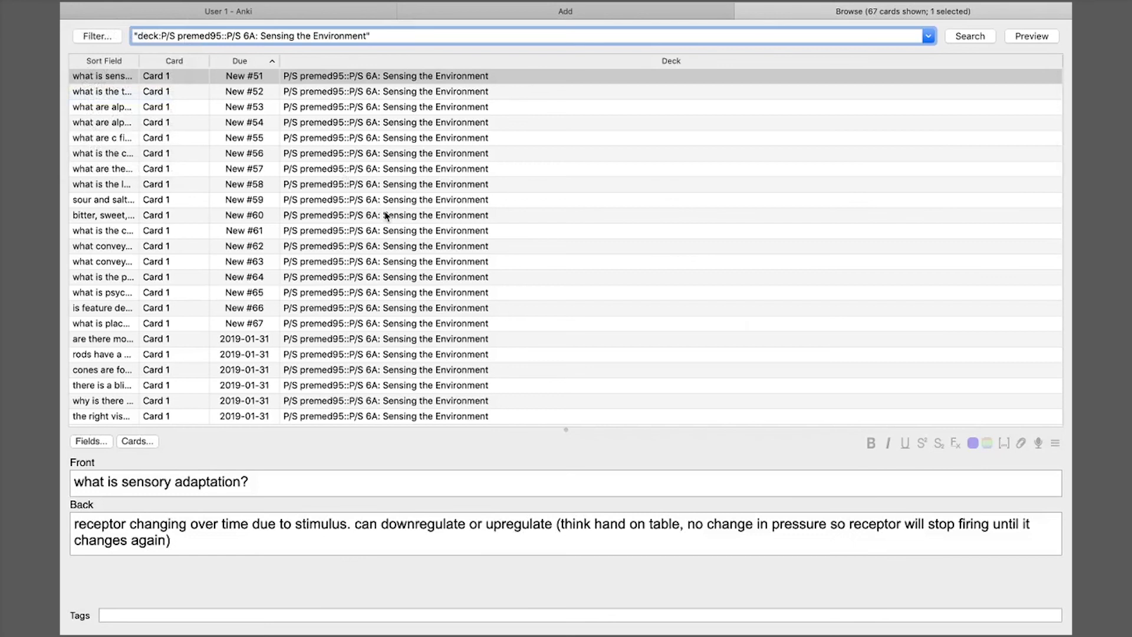
# - Move the labelled line model of gustation card (New #58) into the MCAT (Example) deck
pyautogui.click(343, 188)
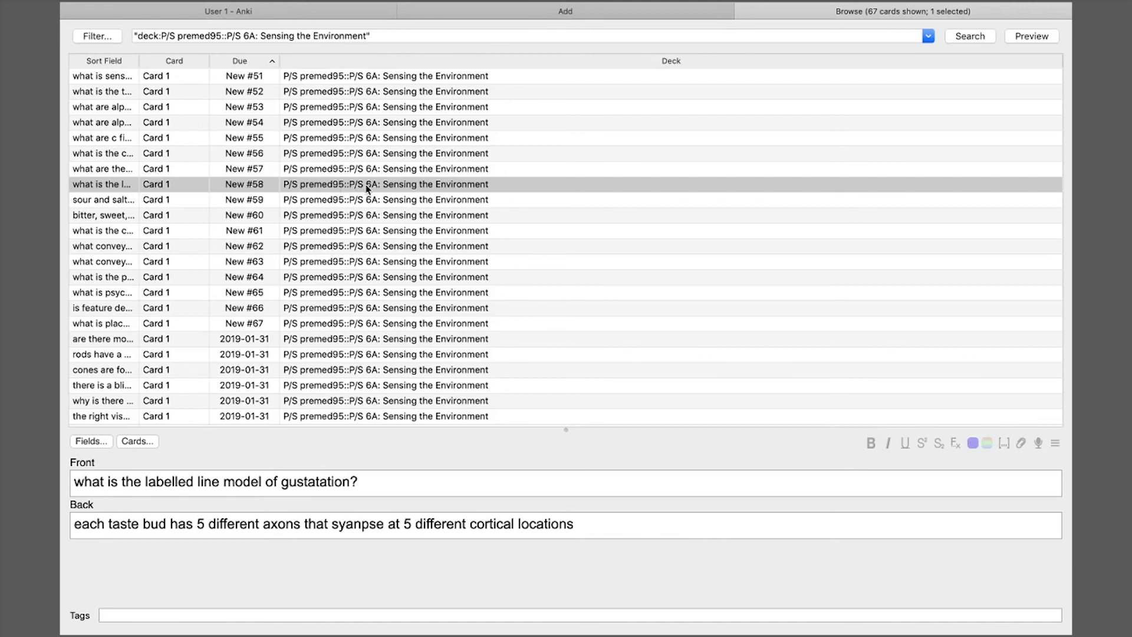
pyautogui.rightClick(367, 187)
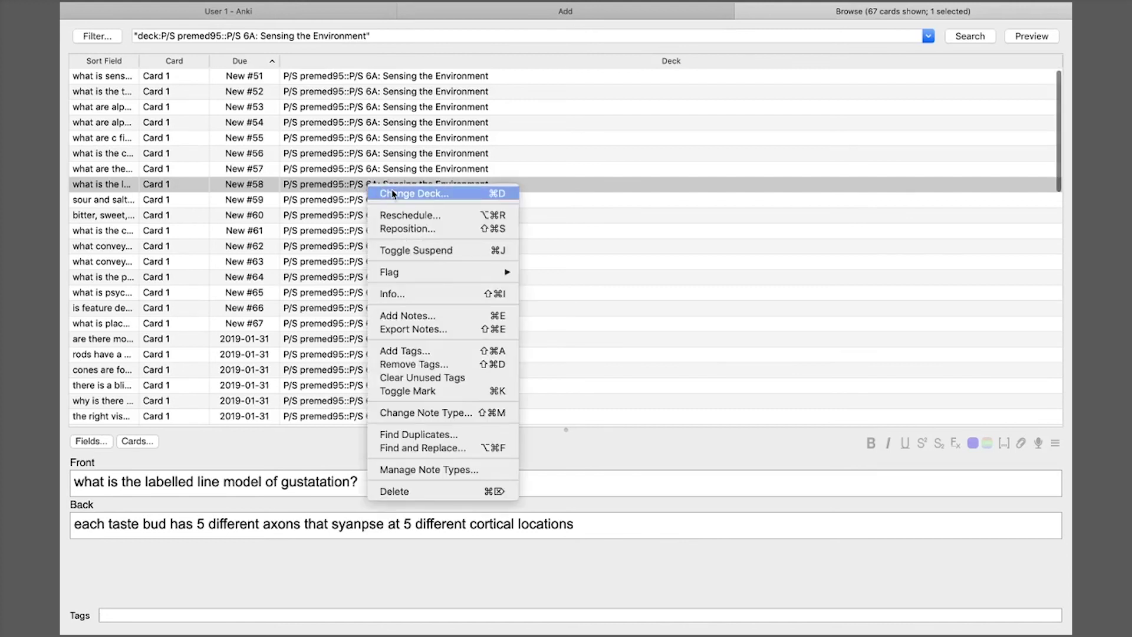
pyautogui.click(393, 193)
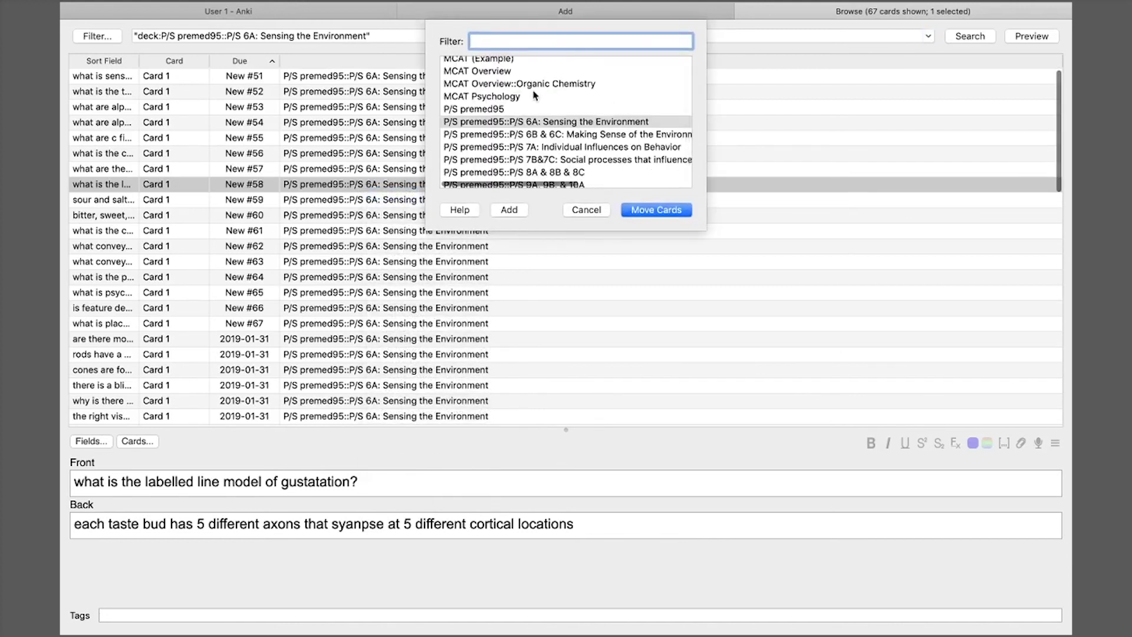
pyautogui.scroll(2, 536, 96)
pyautogui.click(533, 95)
pyautogui.click(682, 211)
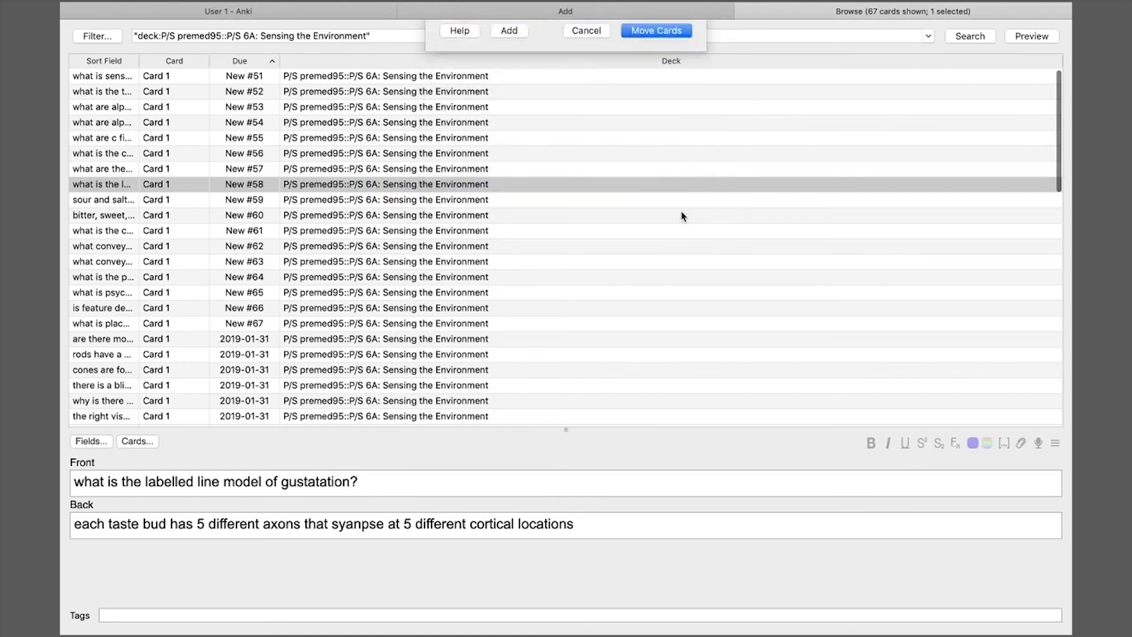
pyautogui.click(628, 294)
pyautogui.click(403, 184)
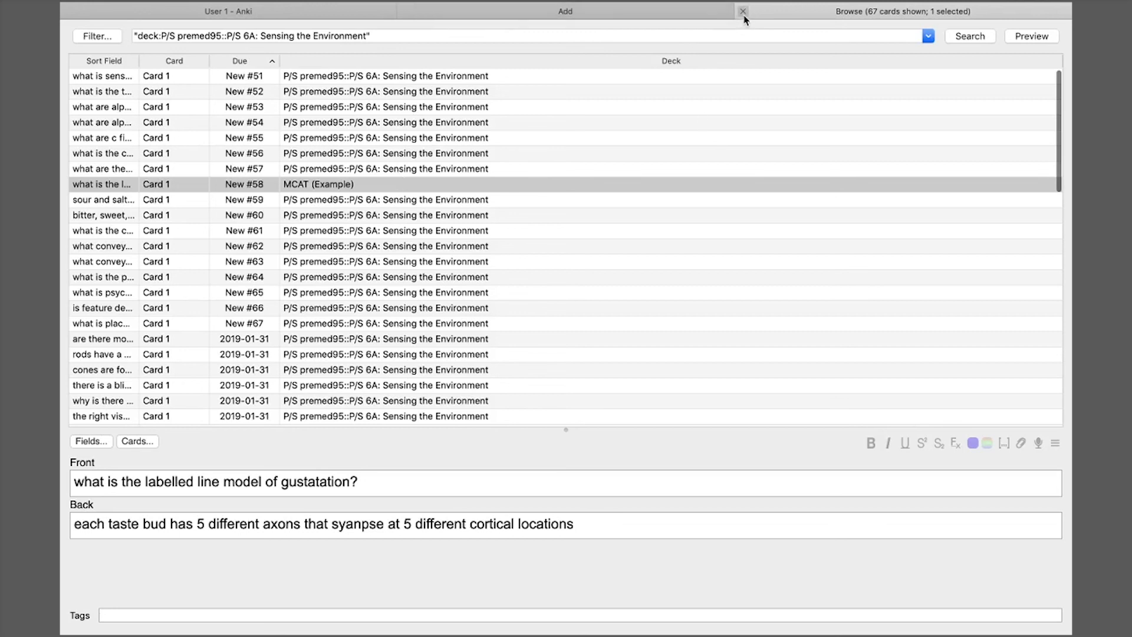
# - Return to the main window's deck list, where MCAT (Example) now shows 1 new card
pyautogui.click(301, 17)
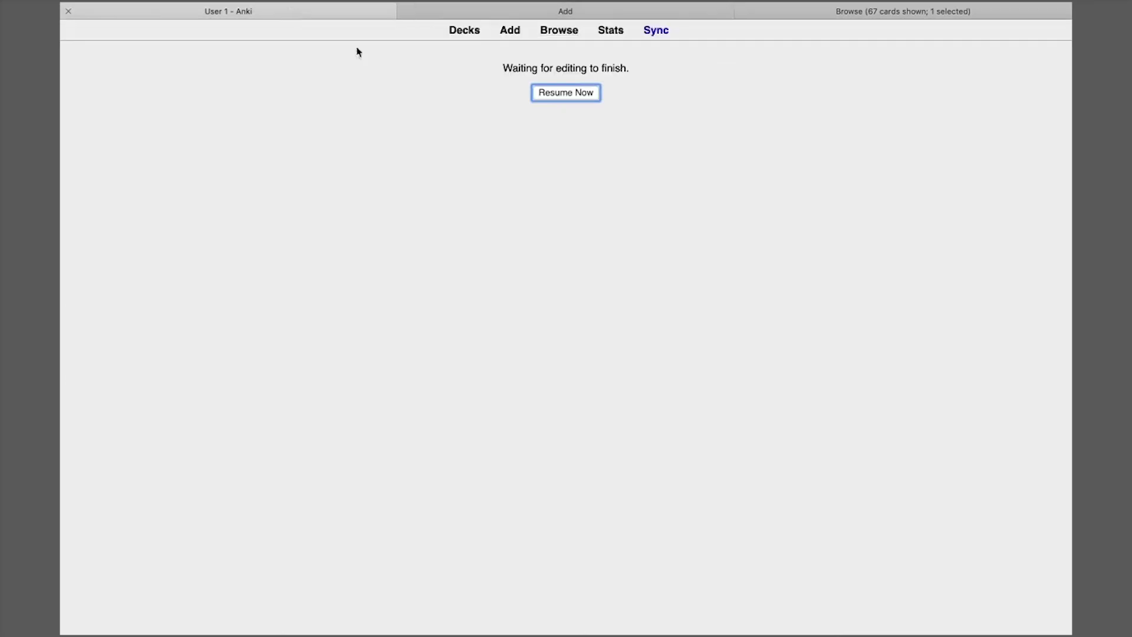
pyautogui.click(473, 33)
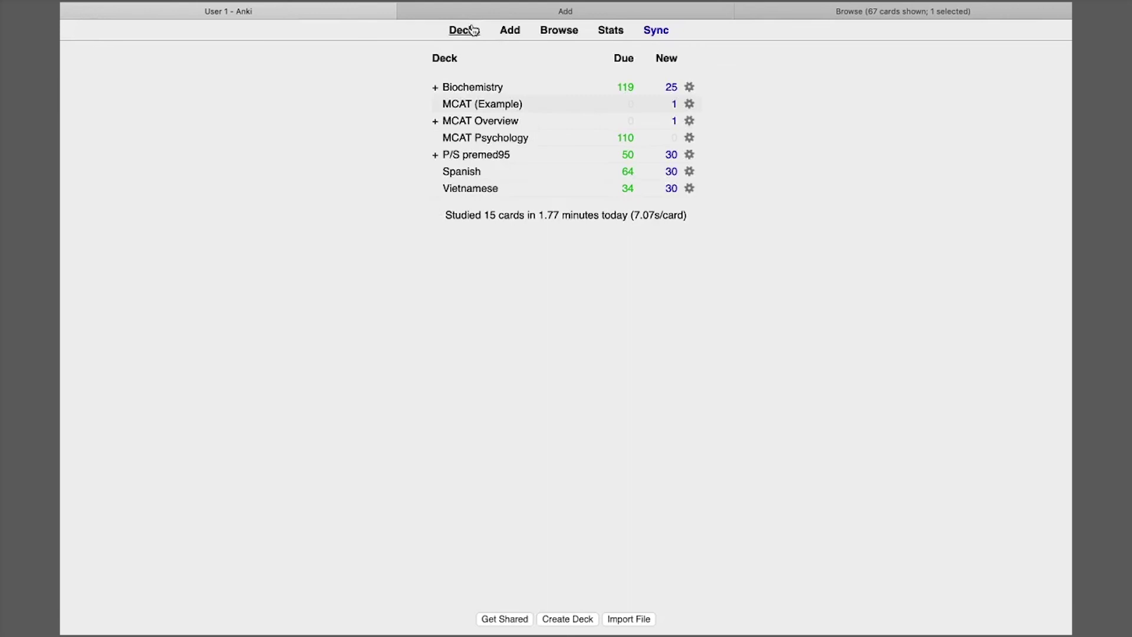